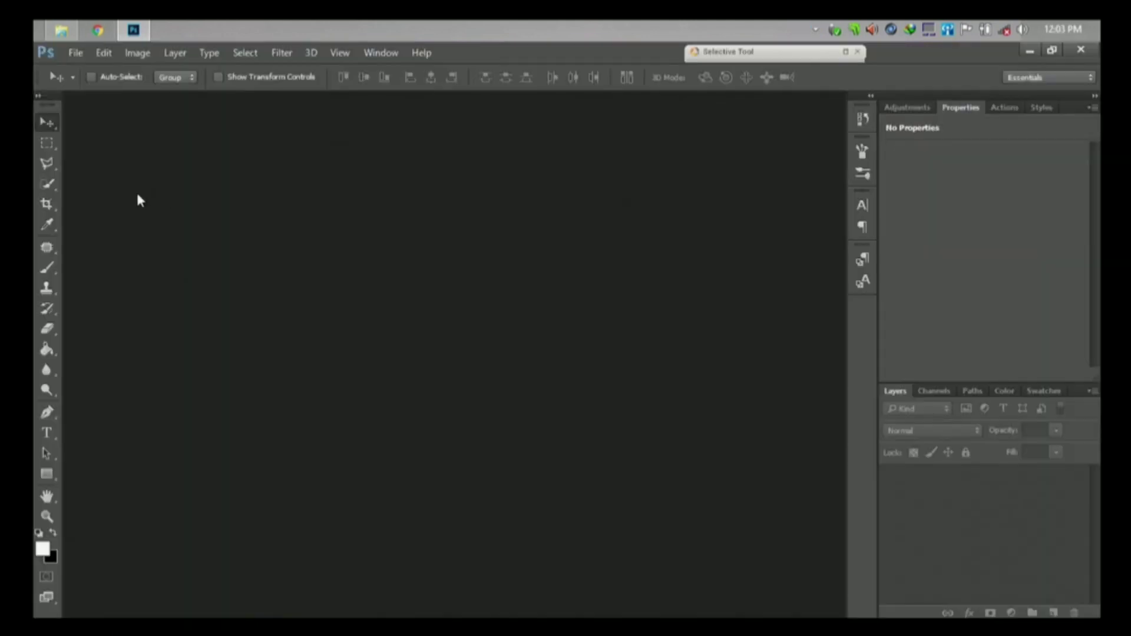
Step: Open the raw photo DSC00371.ARW from the RAW folder inside Lepar Fest 2018
click(62, 30)
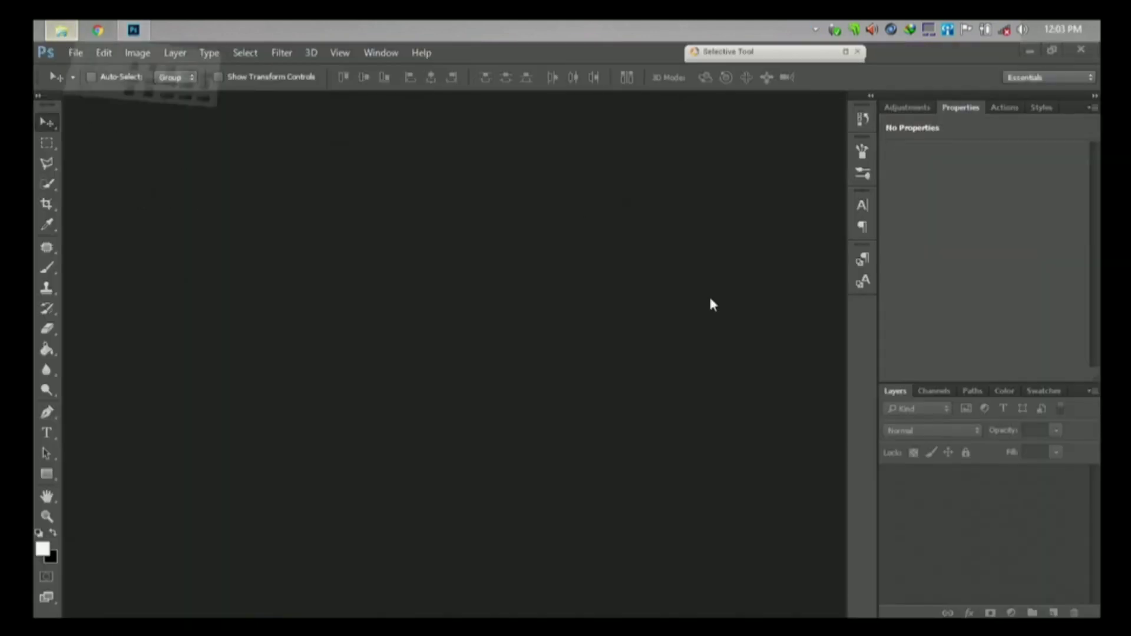
click(215, 420)
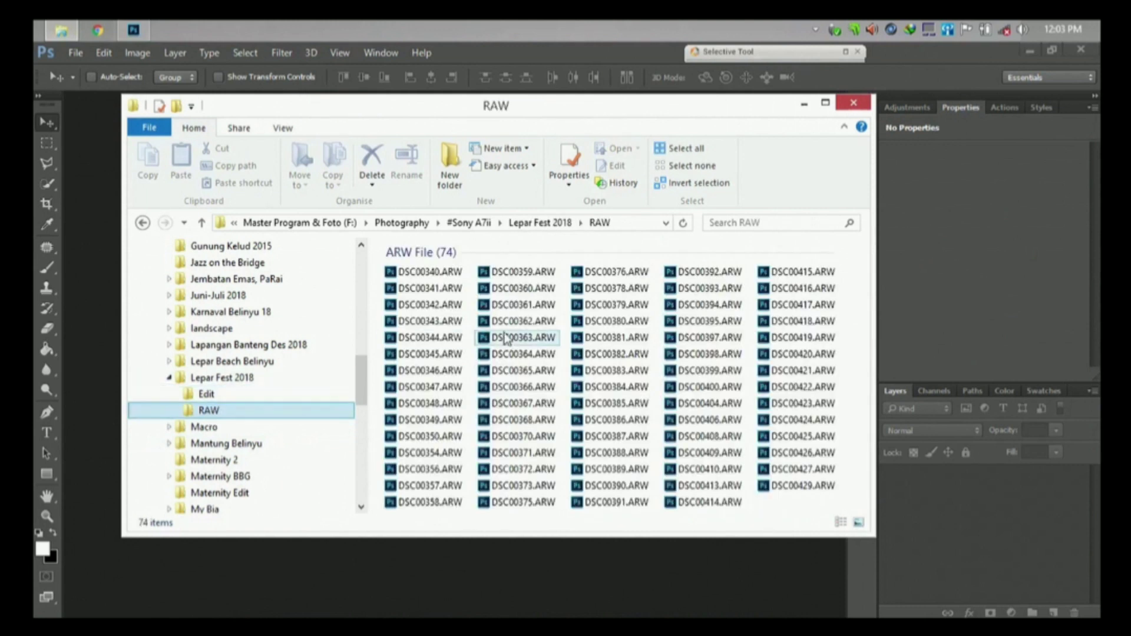
click(530, 454)
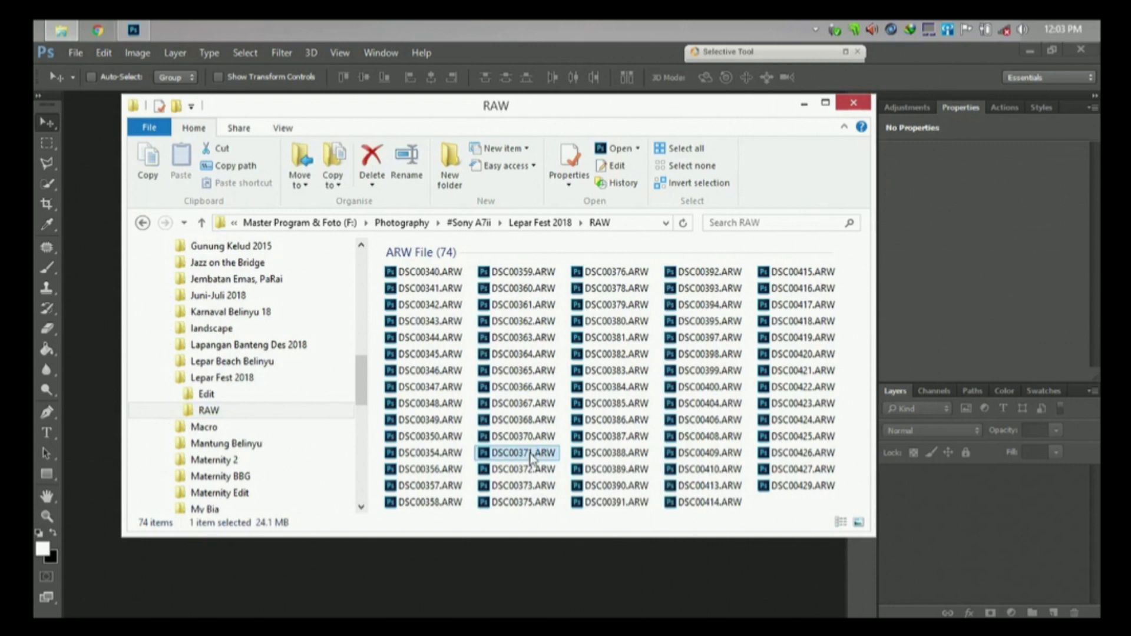
double_click(530, 454)
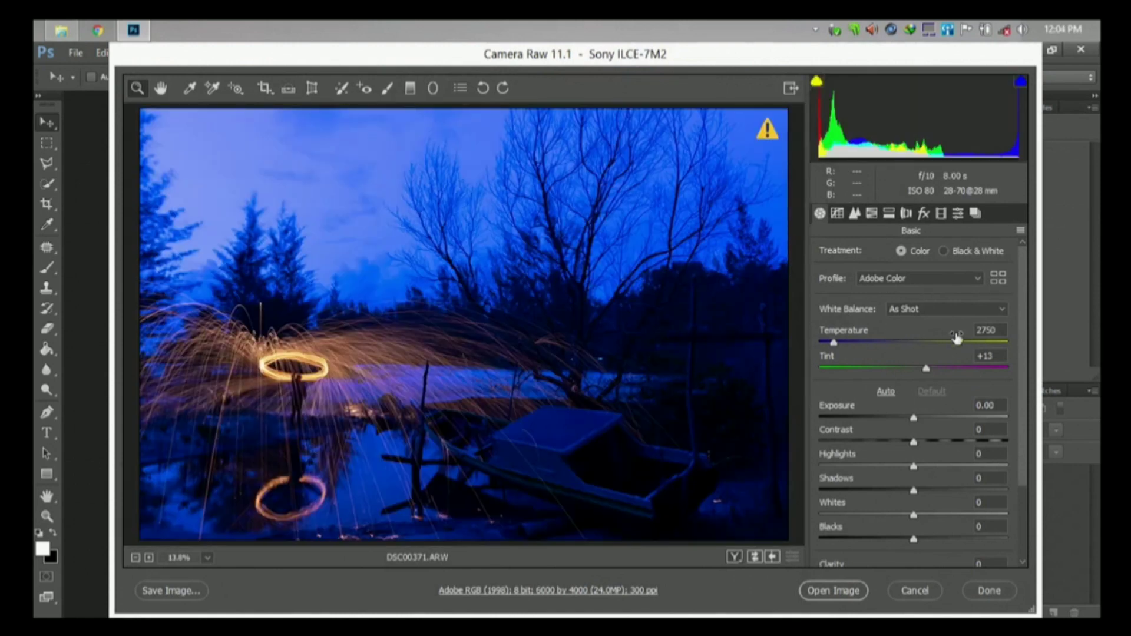
Step: Set the photo's white balance to Auto
click(934, 309)
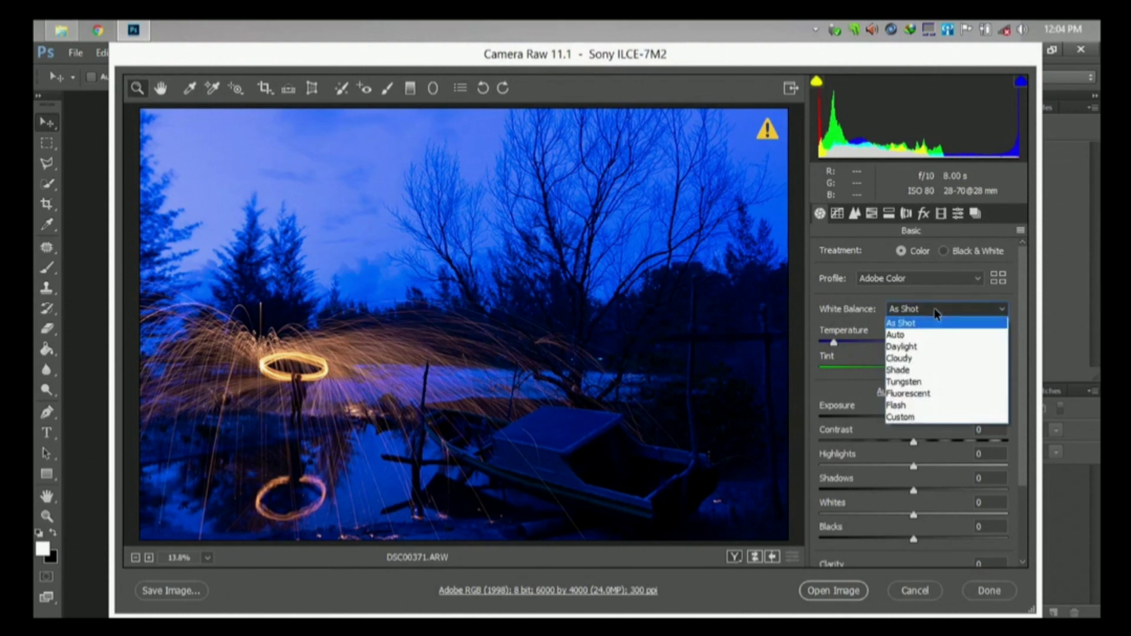
click(915, 336)
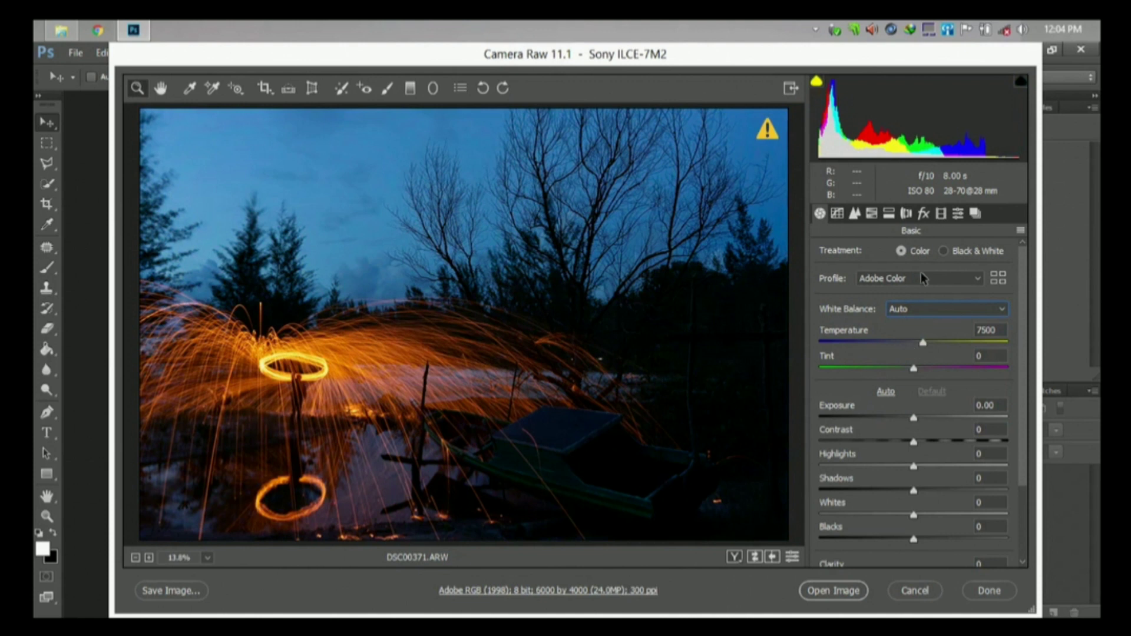
Step: Turn on chromatic aberration removal and profile corrections in the lens corrections
click(906, 213)
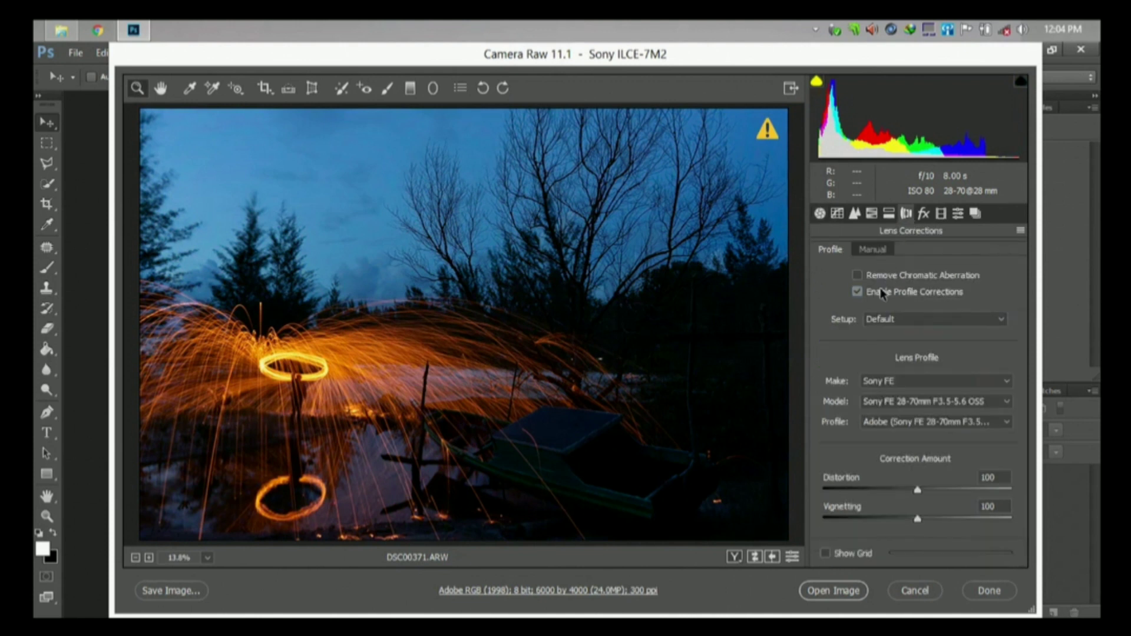
click(862, 292)
click(858, 276)
click(860, 292)
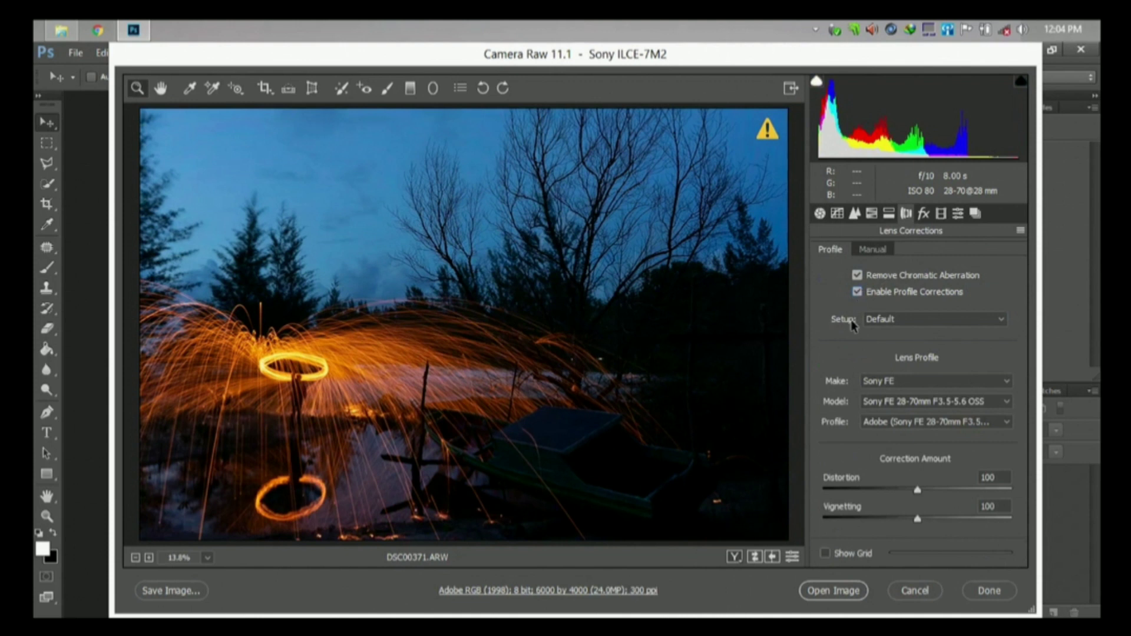
Step: Apply the automatic tone adjustments in the Basic settings
click(820, 215)
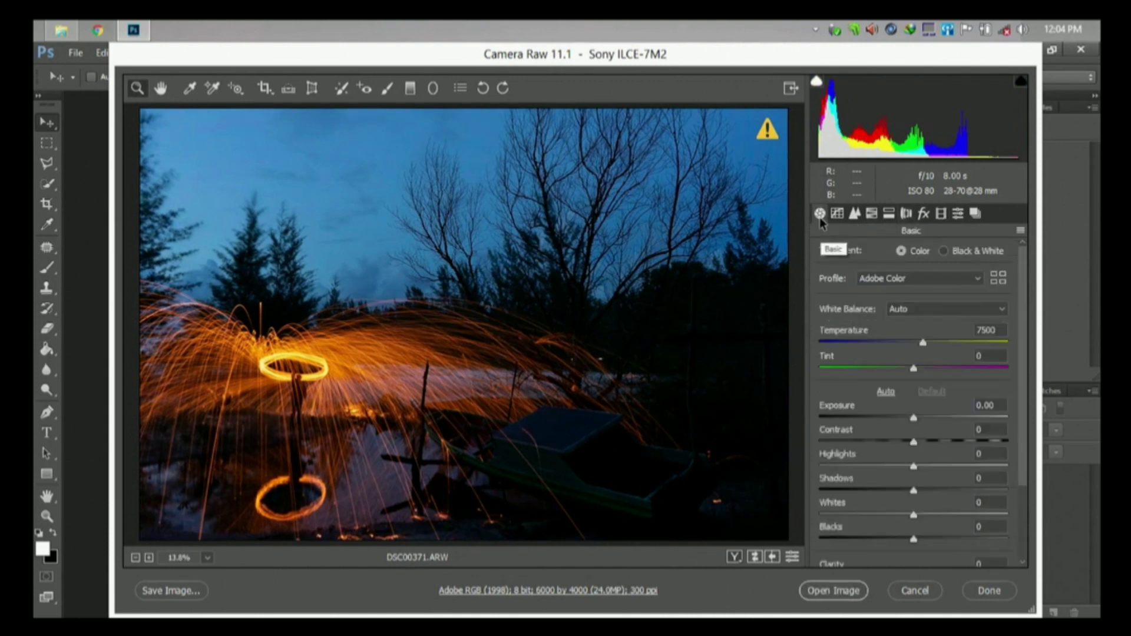
scroll(940, 440, down, 2)
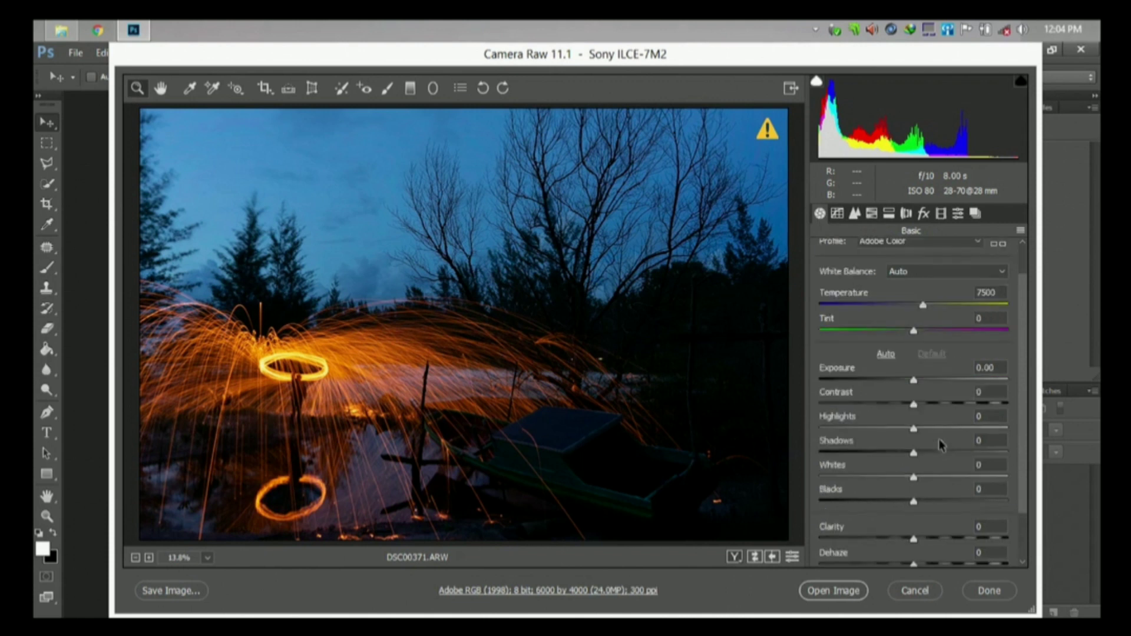
scroll(940, 445, down, 2)
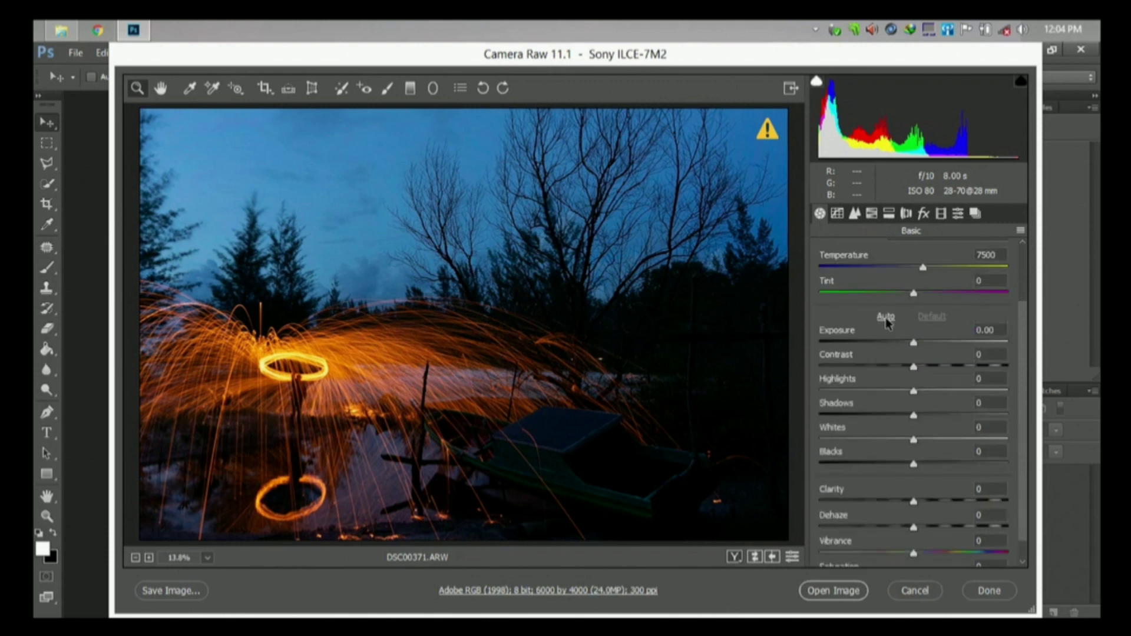
scroll(888, 322, down, 1)
click(887, 318)
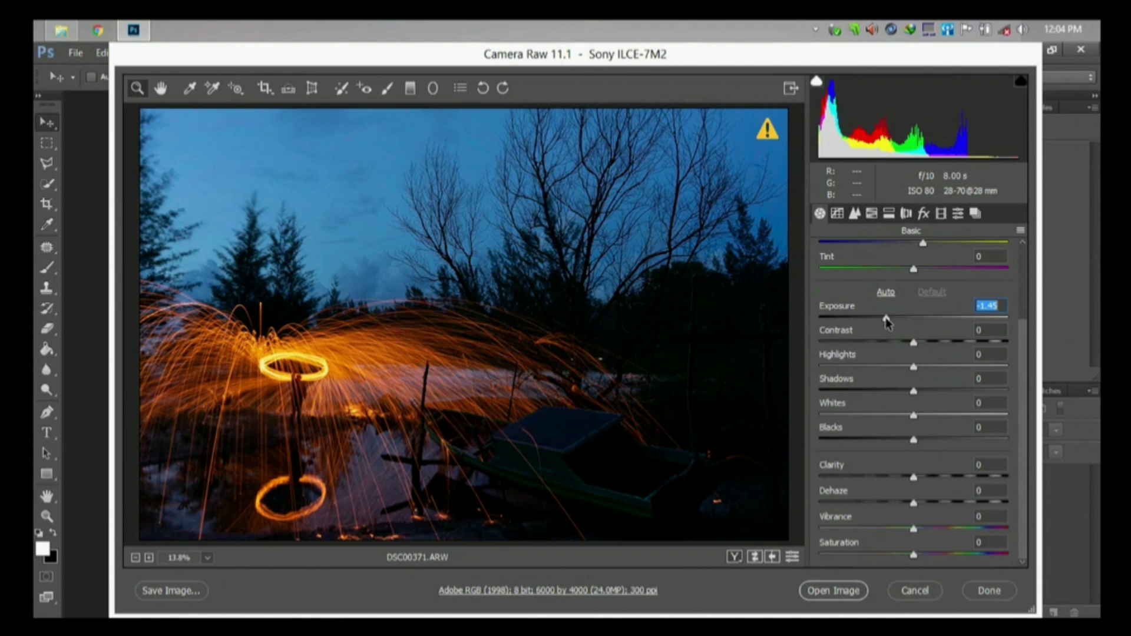
double_click(886, 318)
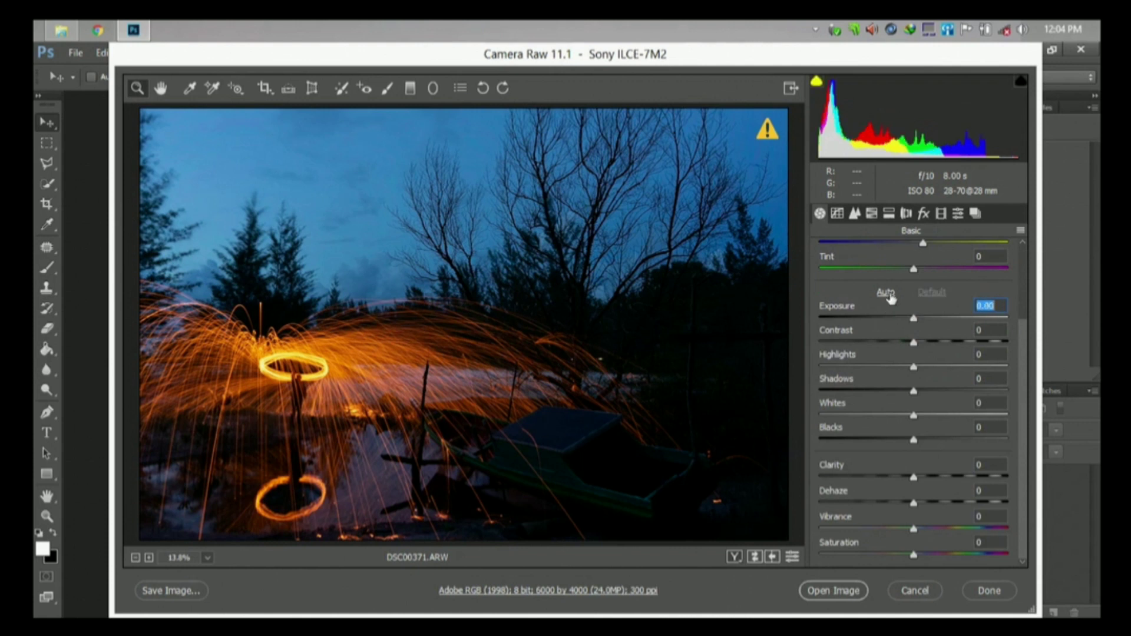
click(887, 295)
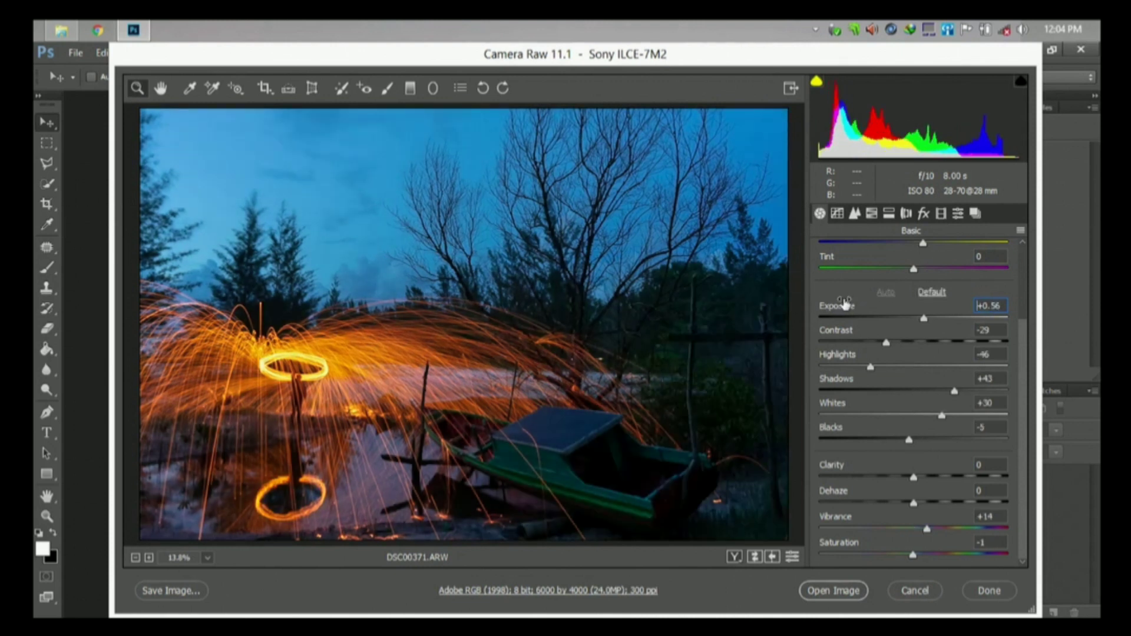
Step: Reset the exposure to 0.00 and reduce the shadows to +20
double_click(923, 318)
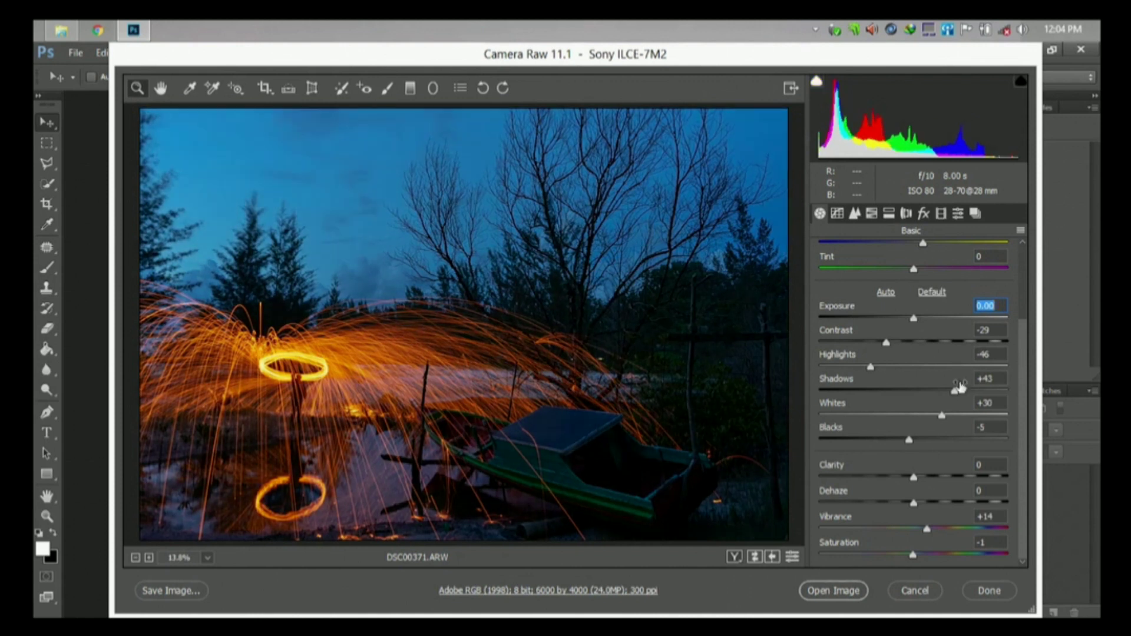
click(942, 416)
drag(955, 393, 935, 395)
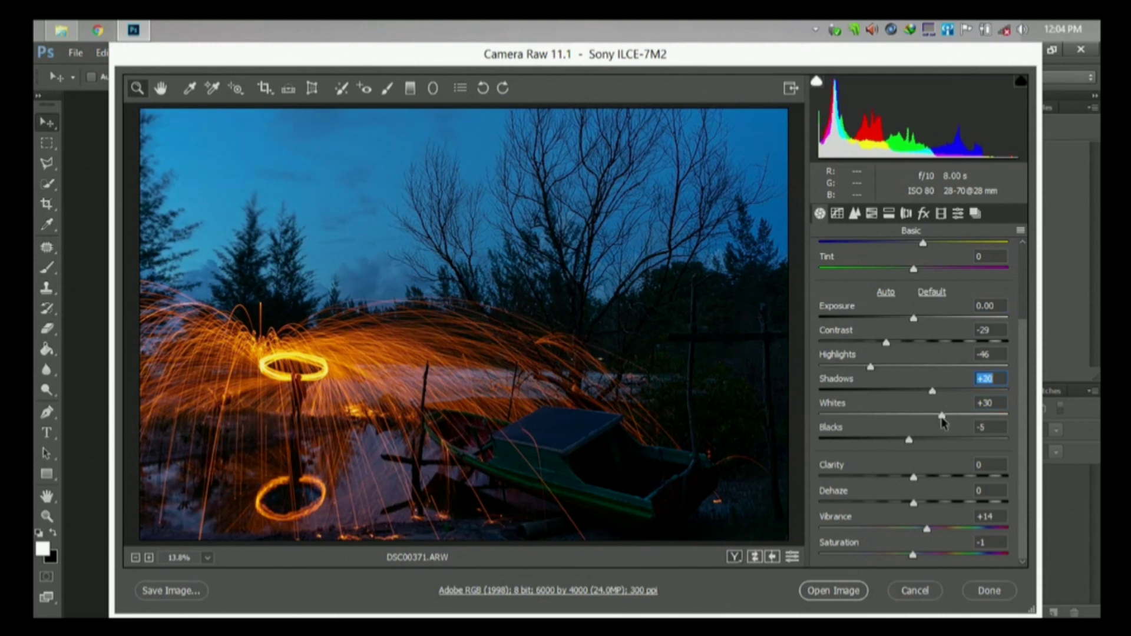
Step: Set the blacks to -20 and the whites to +15
double_click(942, 416)
drag(910, 441, 927, 420)
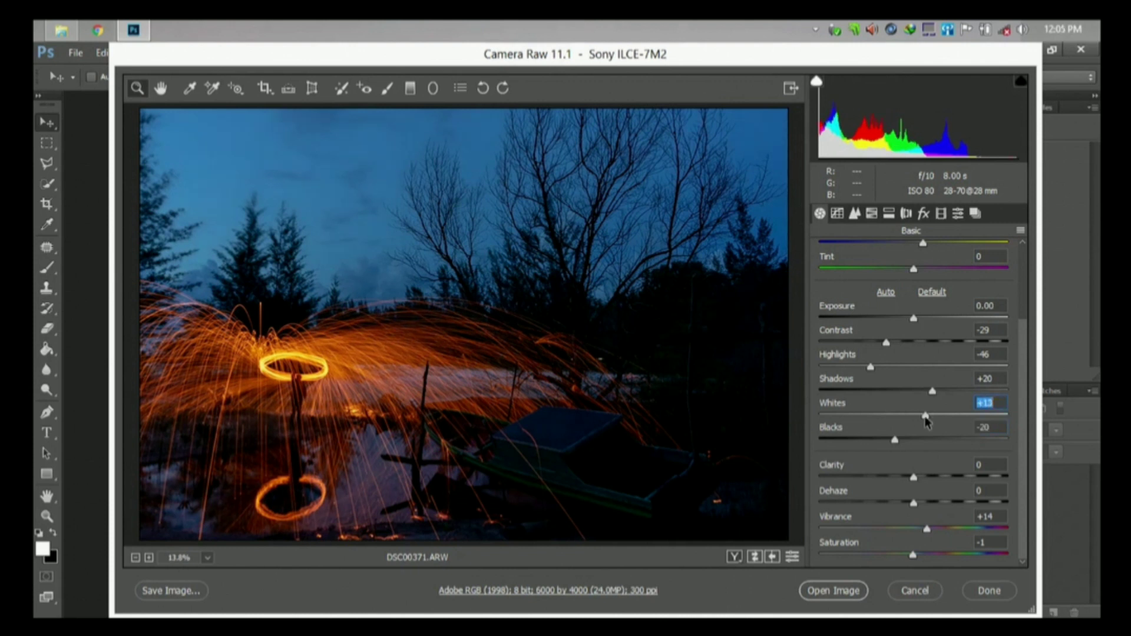
text(15)
Step: Set the basic tone values to highlights -45, contrast -10 and exposure +0.35
click(872, 369)
text(-45)
click(888, 345)
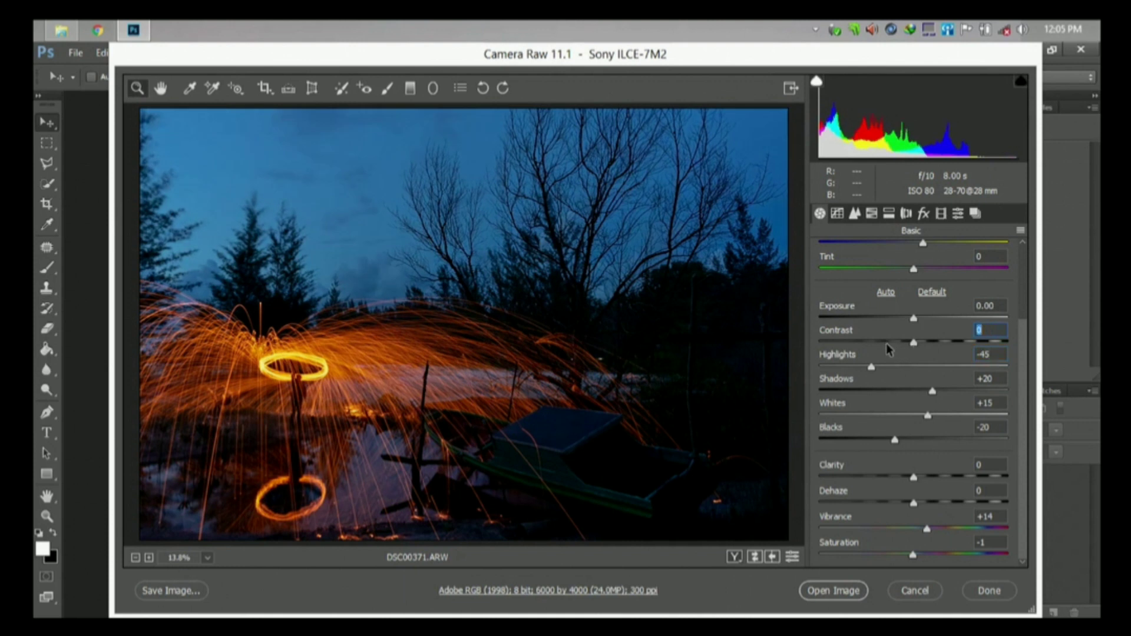
double_click(887, 344)
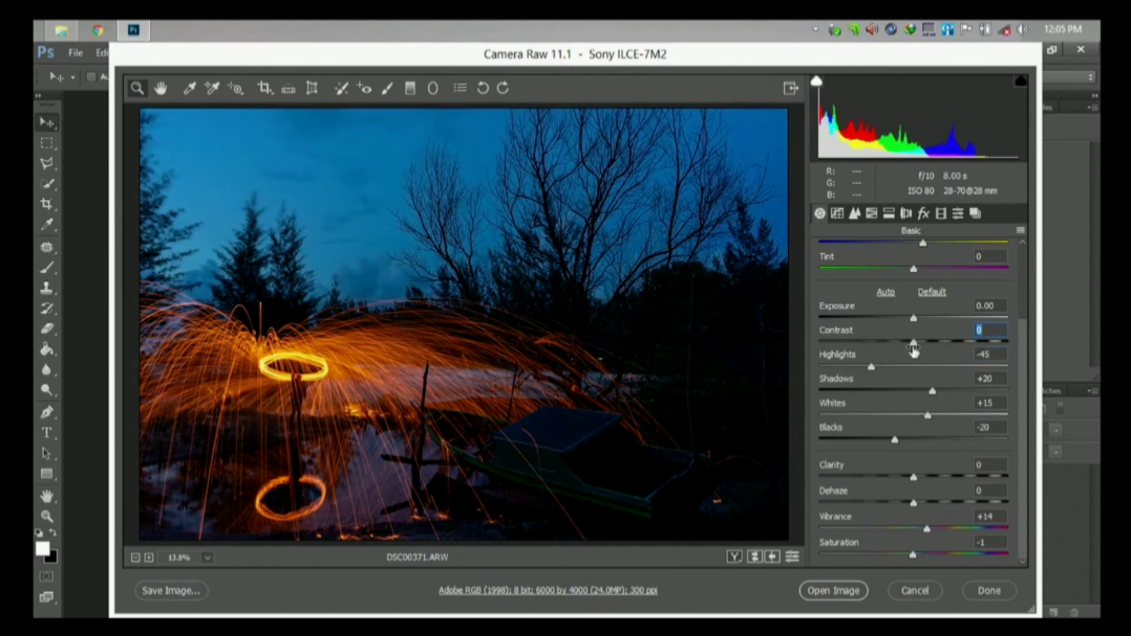
drag(914, 344, 906, 347)
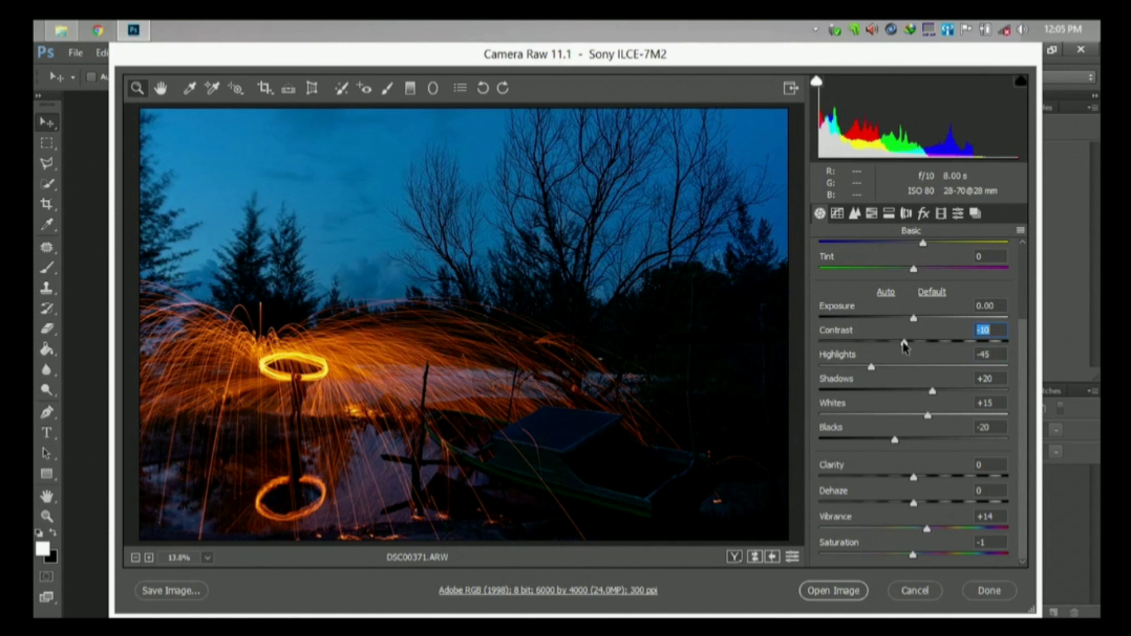
drag(915, 323, 921, 326)
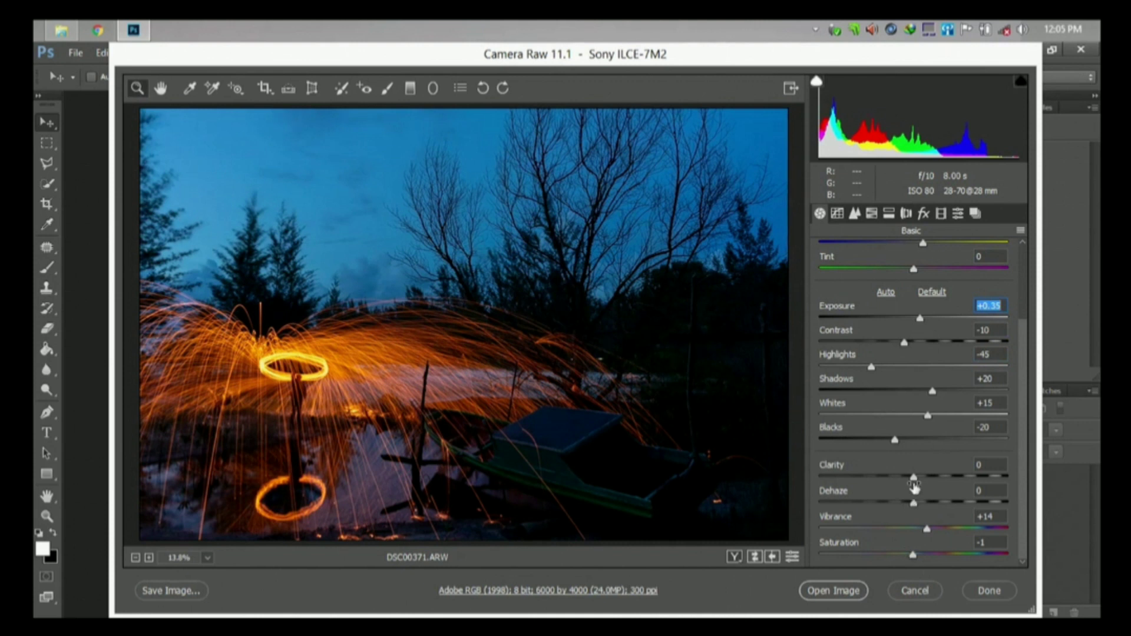
Step: Set the clarity to +30 and the vibrance to +15
drag(914, 484, 938, 486)
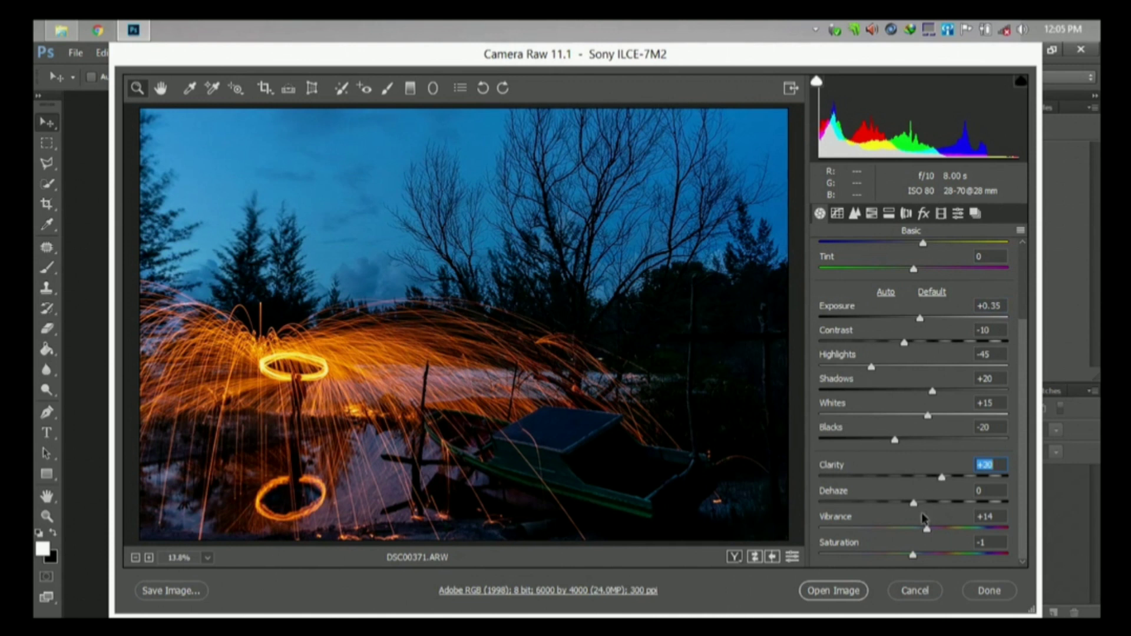
click(919, 531)
text(15)
click(914, 555)
Step: Cool the white balance by setting the color temperature to 6300
drag(1026, 486, 1026, 415)
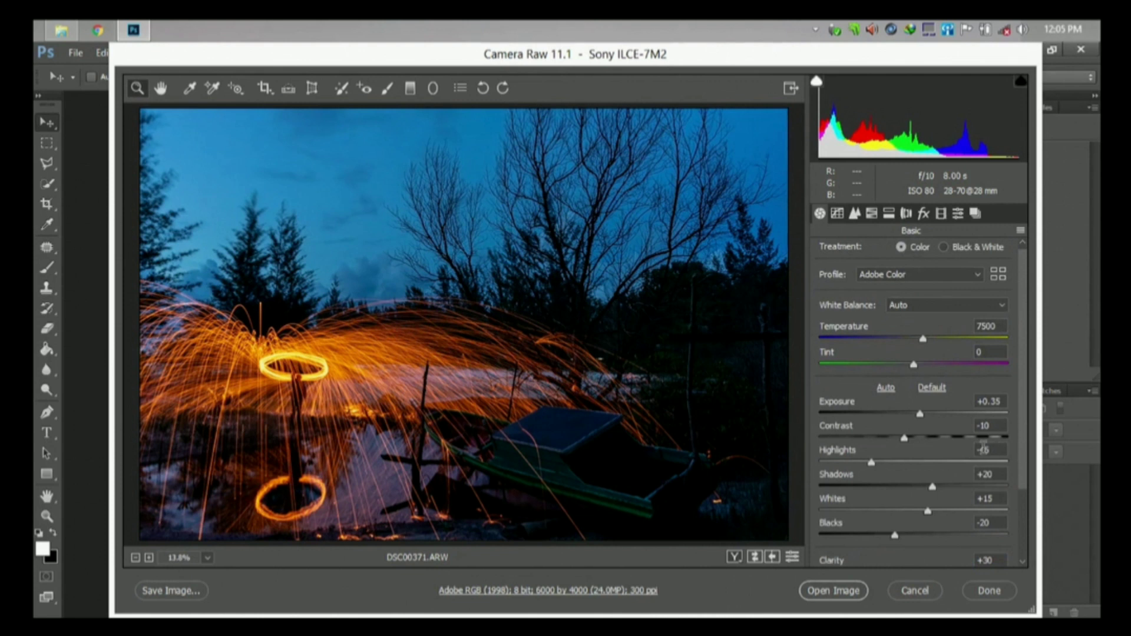
click(923, 340)
text(2750)
key(Return)
text(5500)
key(Return)
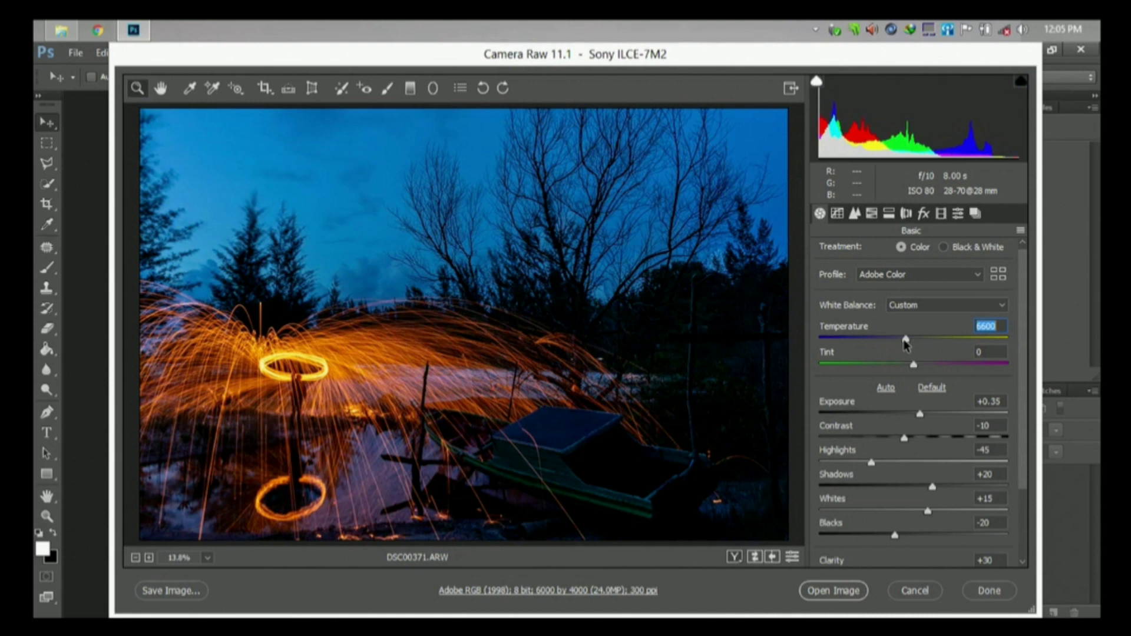
drag(906, 345, 901, 346)
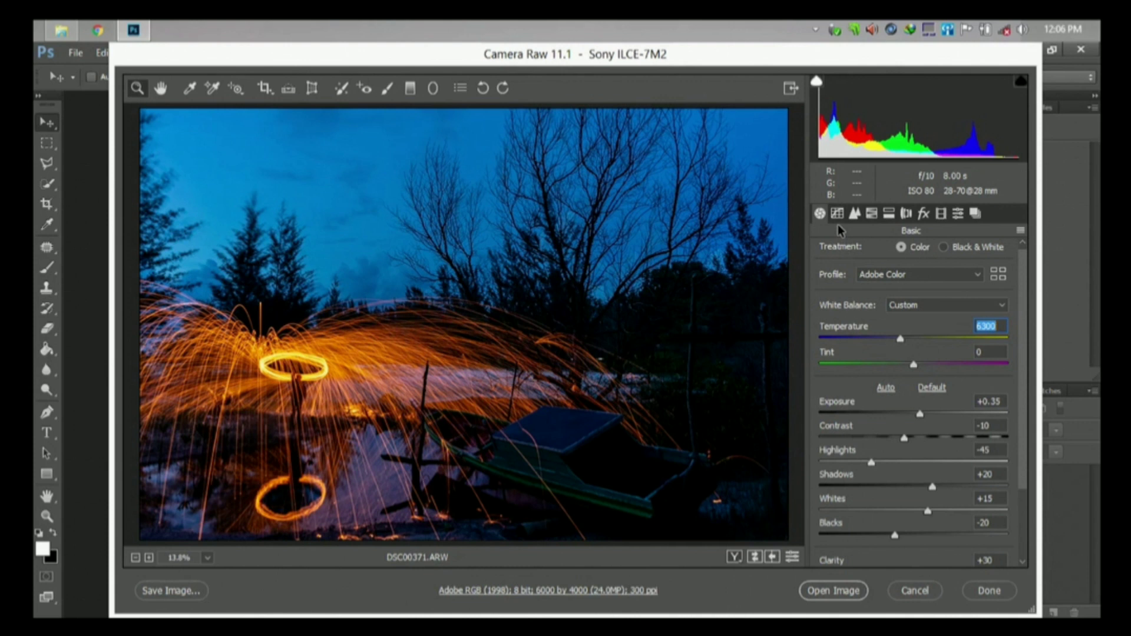
Step: Set the luminance noise reduction to 10 in the Detail settings
click(854, 213)
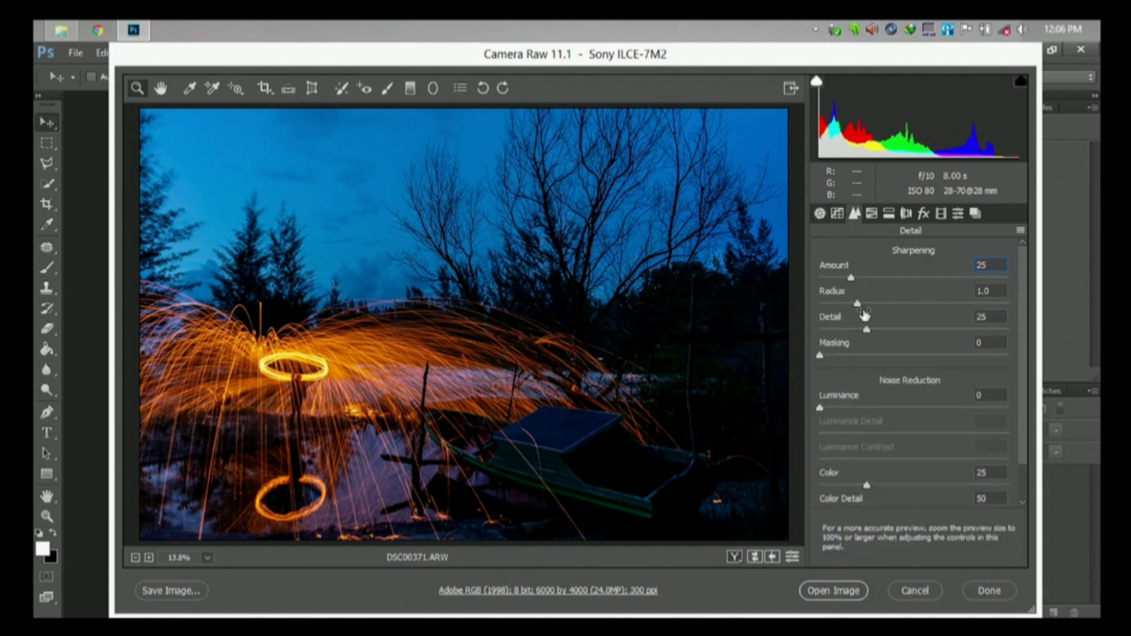
click(822, 407)
drag(821, 408, 839, 408)
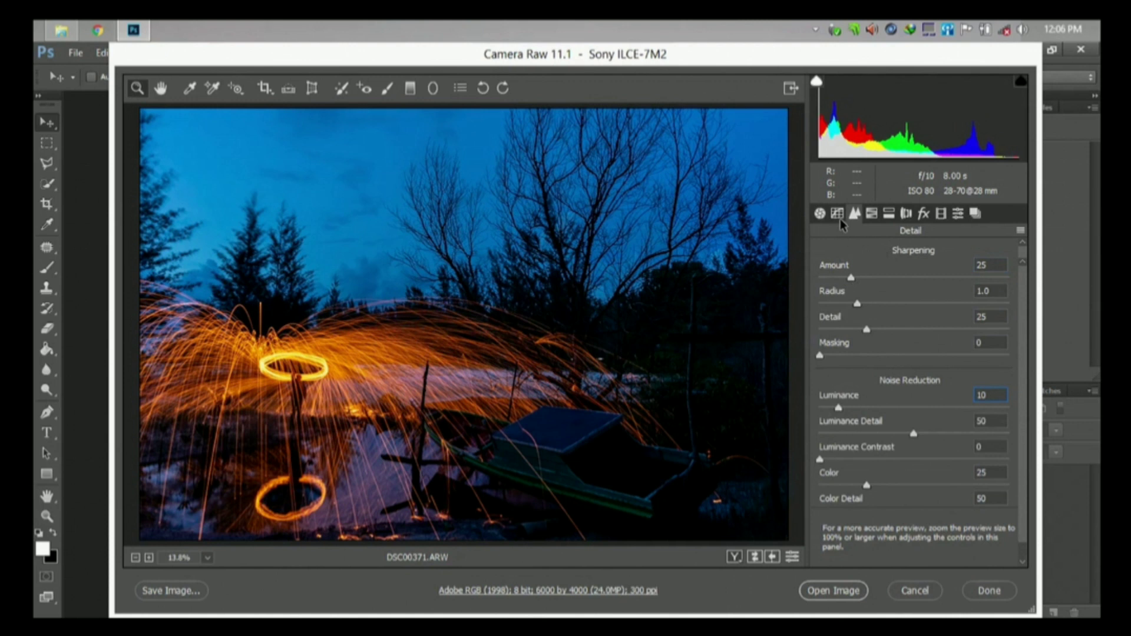
Step: Lower the highlights of the parametric tone curve to -25
key(ctrl+alt+2)
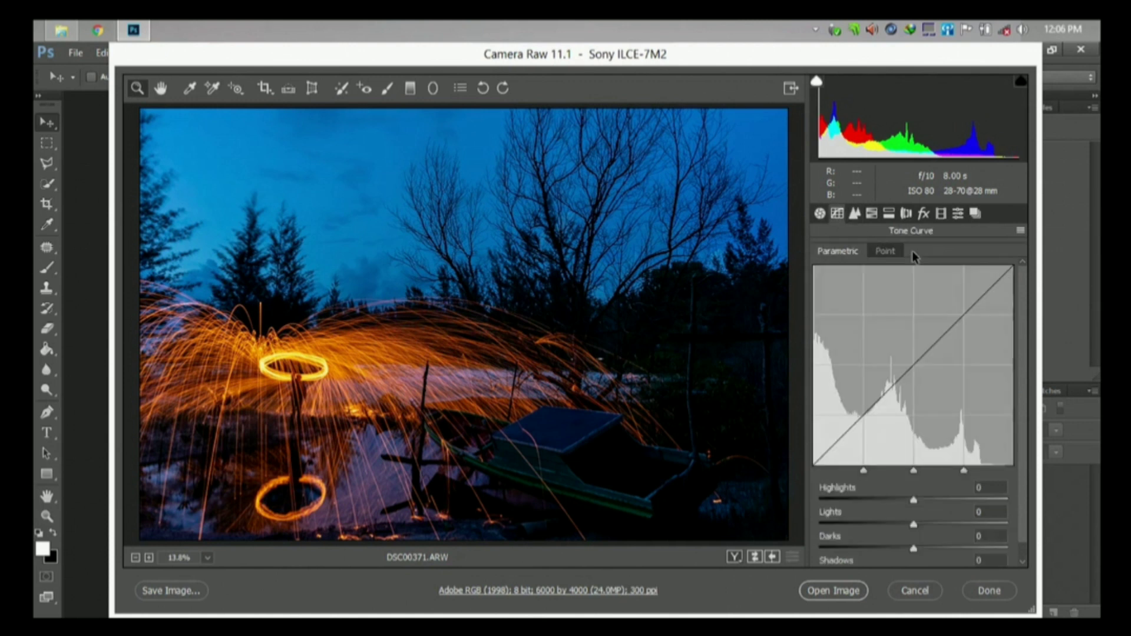
scroll(918, 512, down, 1)
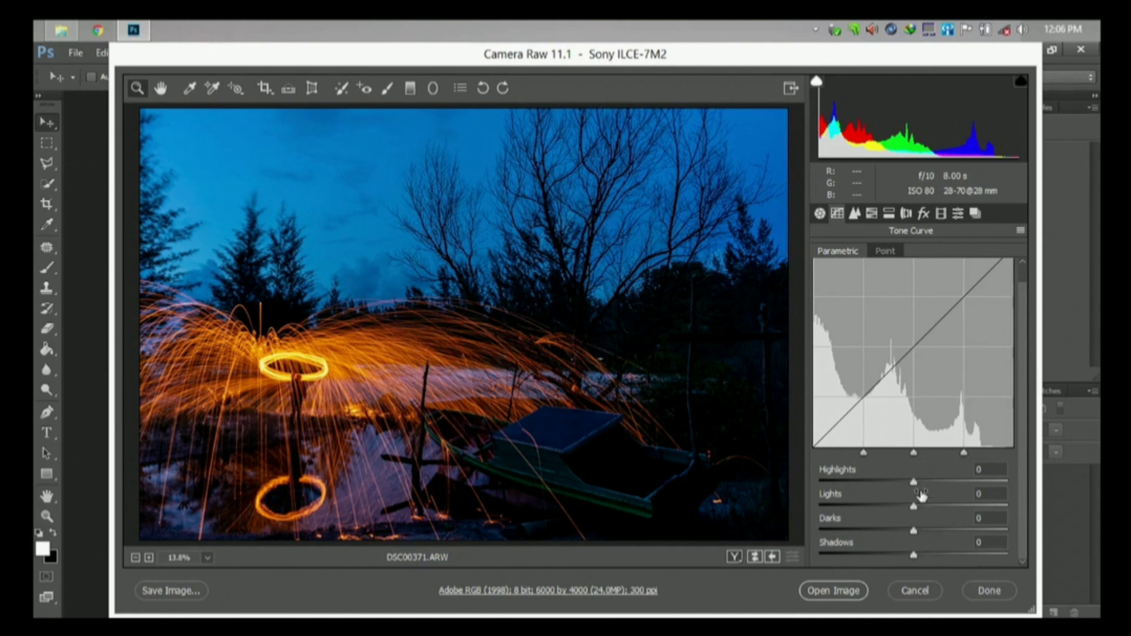
drag(913, 483, 888, 479)
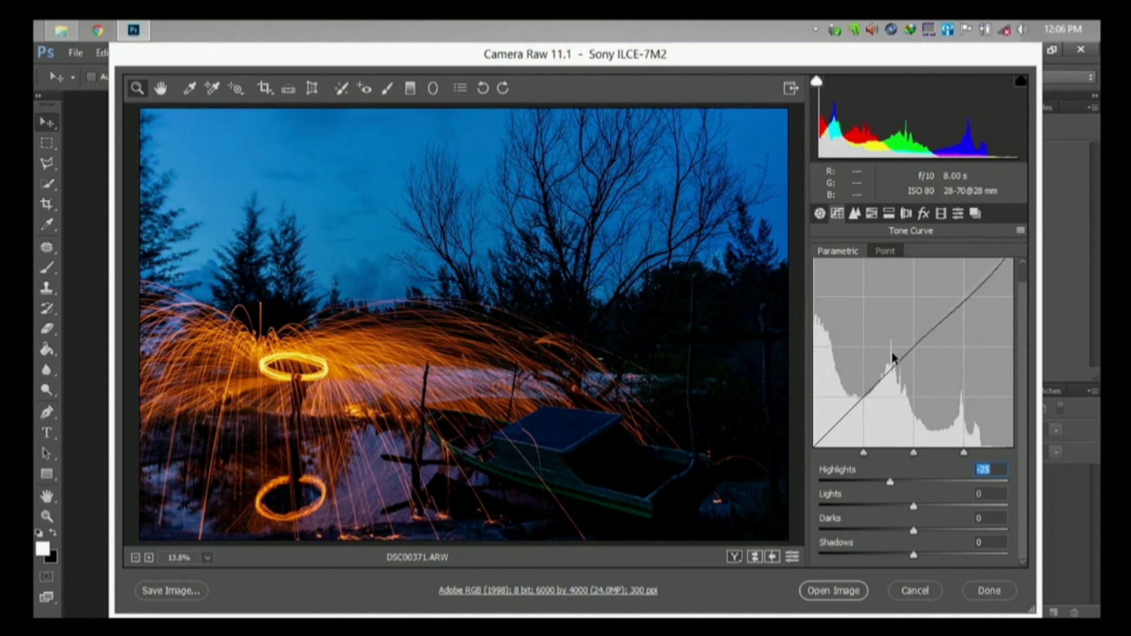
Step: Darken the blues by setting their luminance to -35 in the HSL adjustments
click(873, 217)
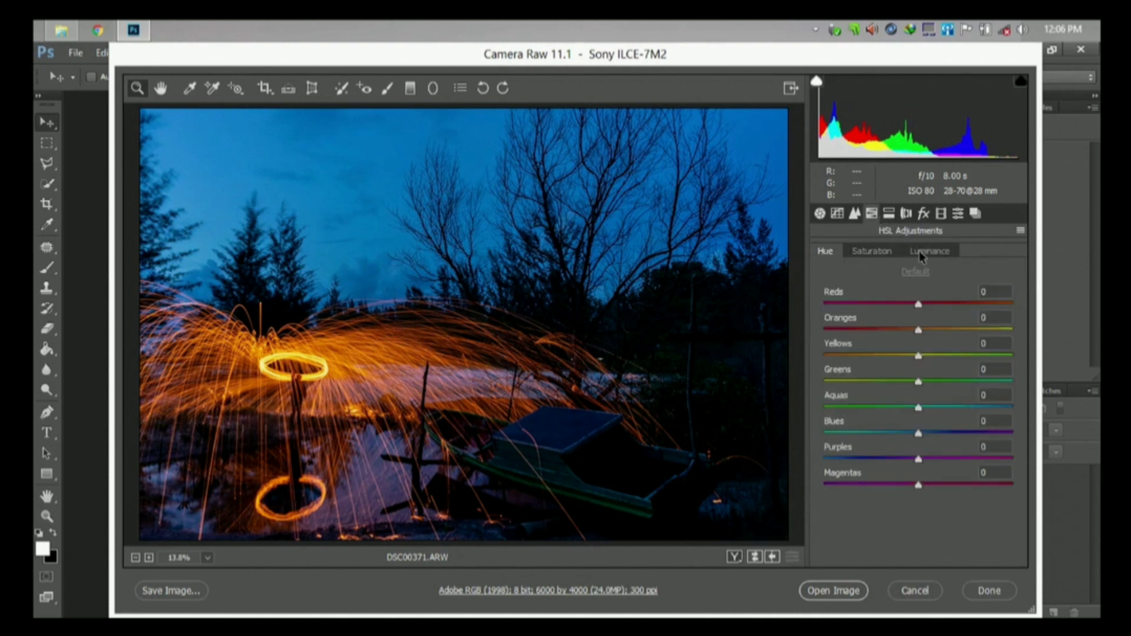
click(922, 253)
drag(918, 434, 901, 439)
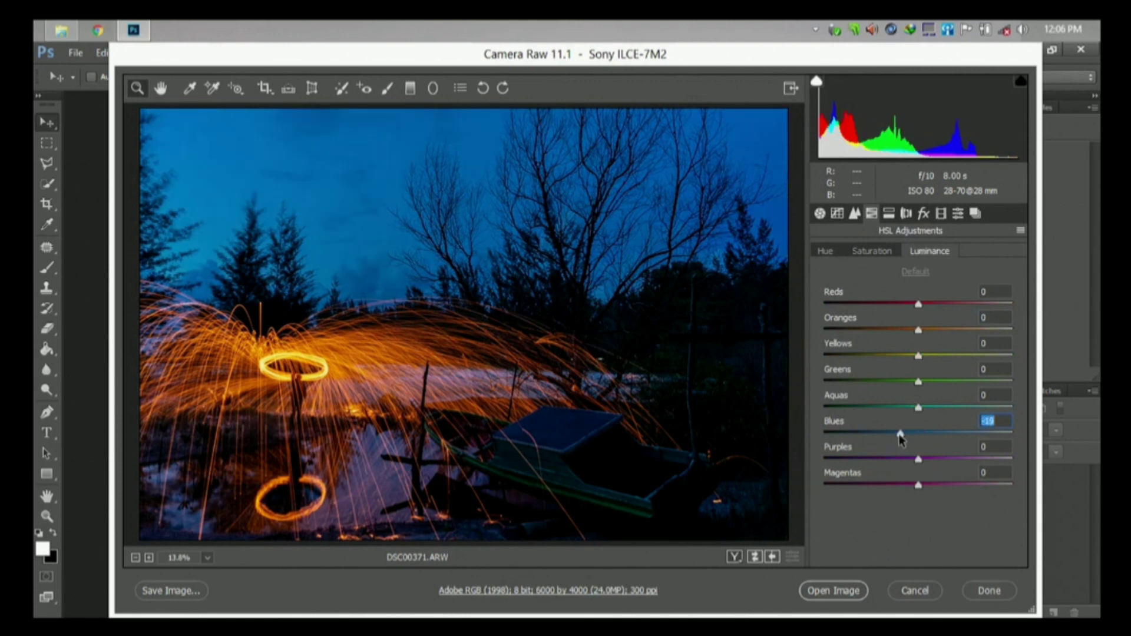
drag(900, 439, 885, 439)
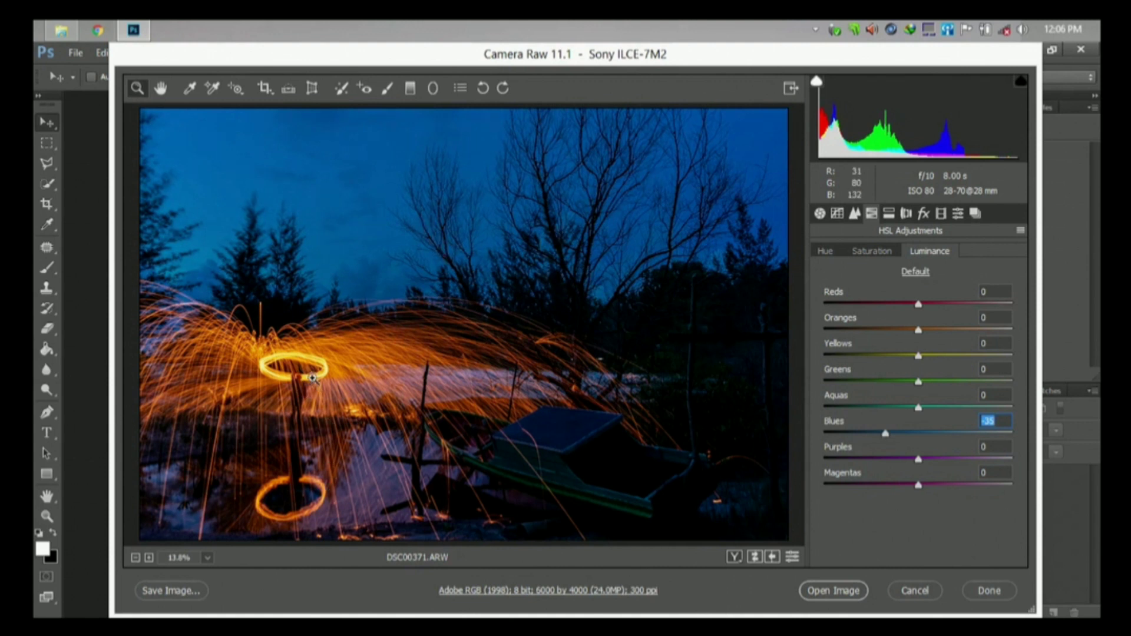
Step: Raise the luminance of the yellows to +35 and of the oranges to +24
drag(918, 356, 951, 360)
text(35)
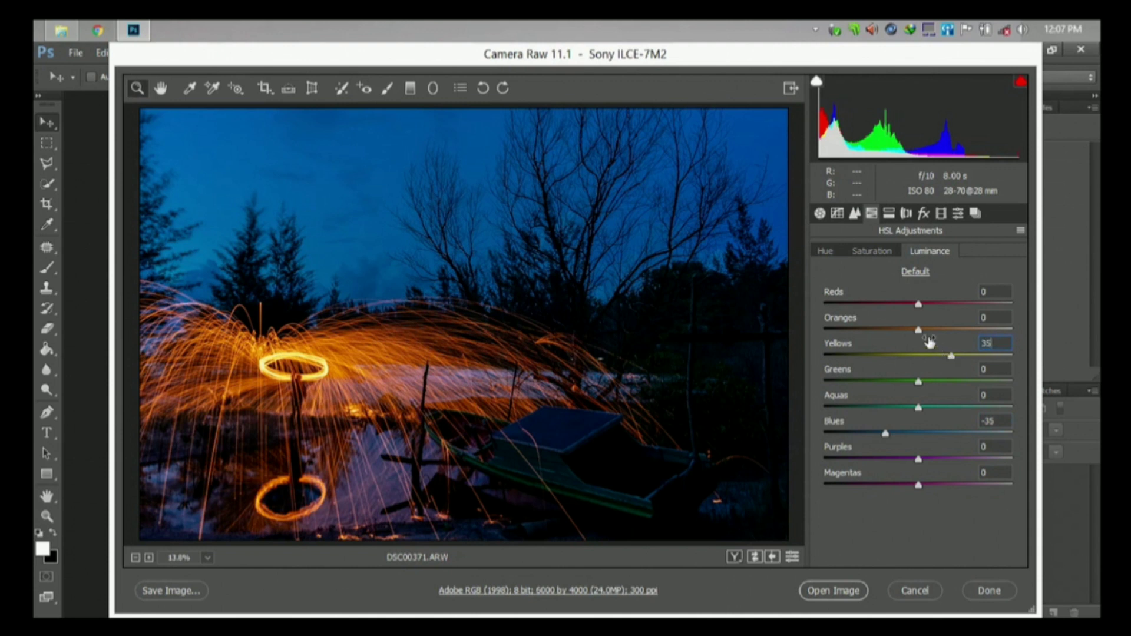
drag(919, 333, 941, 334)
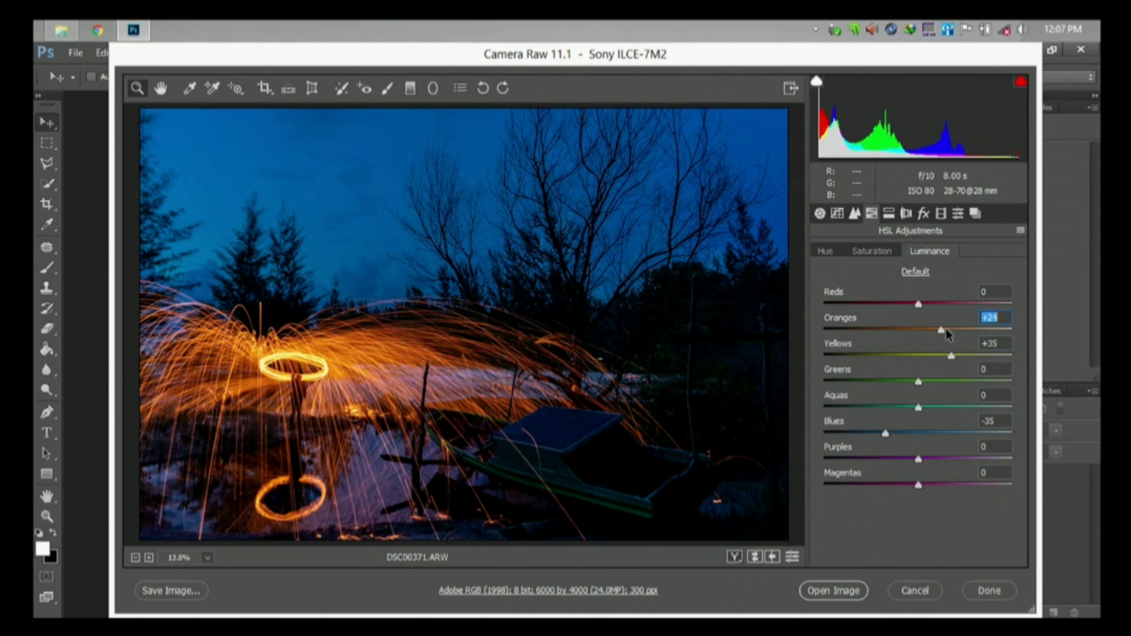
Step: Set the luminance of the oranges to +40 in the HSL adjustments
drag(950, 334, 857, 330)
drag(862, 330, 956, 334)
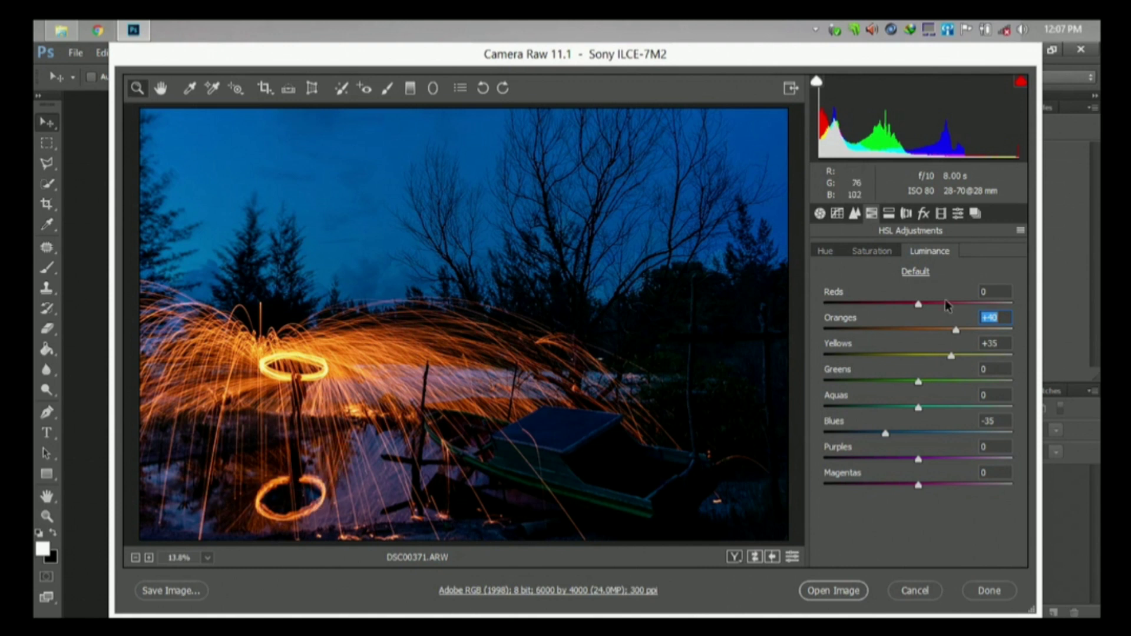
Step: Boost the saturation of the magentas to +60 and of the purples to +50
click(880, 253)
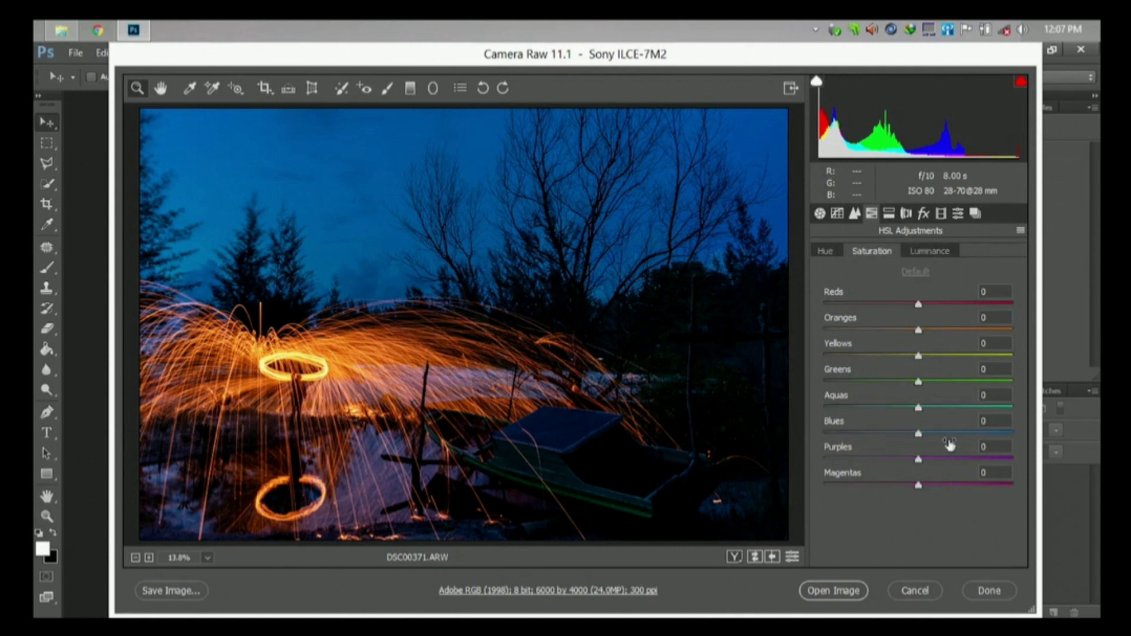
drag(918, 486, 931, 486)
drag(953, 489, 965, 488)
text(60)
drag(925, 460, 966, 461)
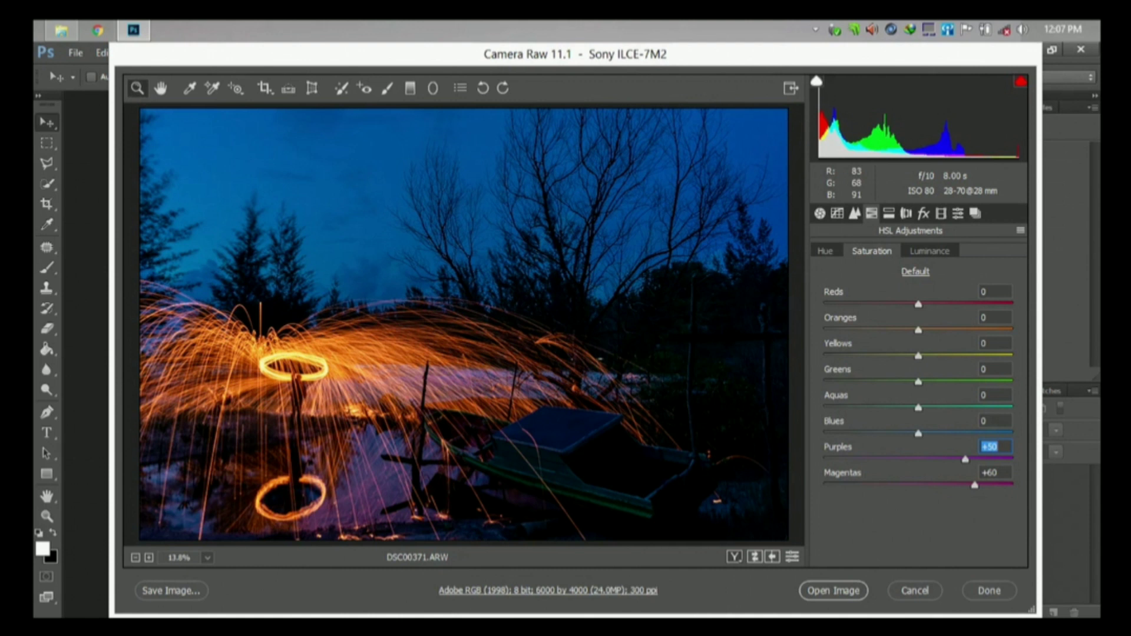
Step: Lower the luminance of the purples to -15 and of the magentas to -25
click(934, 252)
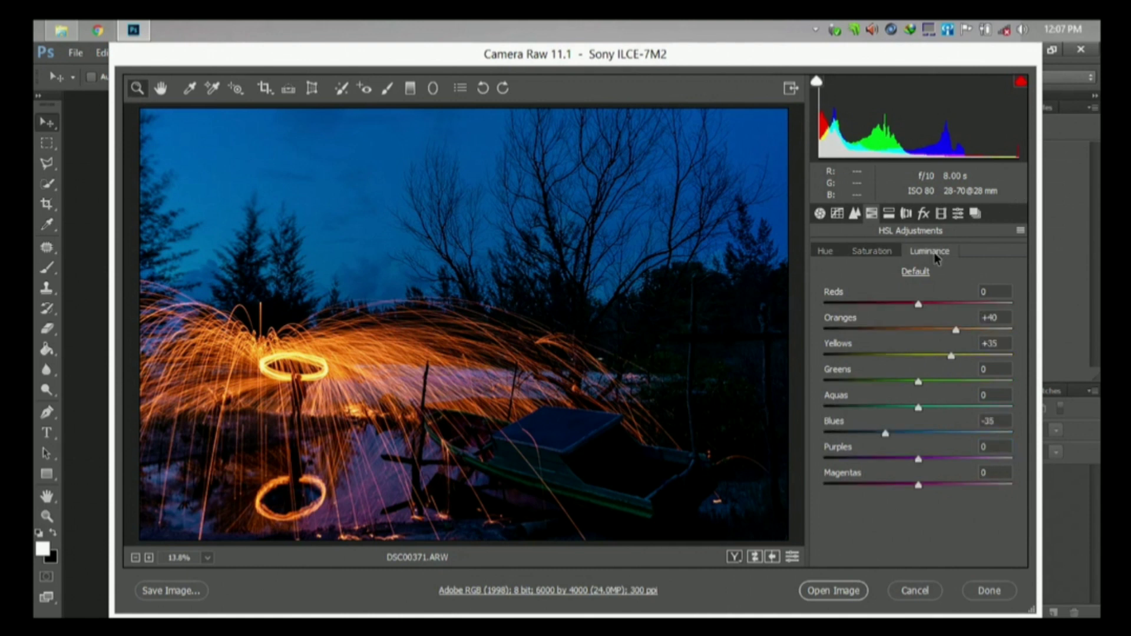
mouse_move(919, 463)
mouse_down()
mouse_move(950, 463)
mouse_move(907, 464)
mouse_up()
drag(907, 464, 904, 464)
text(-15)
drag(918, 486, 896, 486)
mouse_move(897, 486)
mouse_down()
mouse_move(946, 484)
mouse_move(882, 489)
mouse_up()
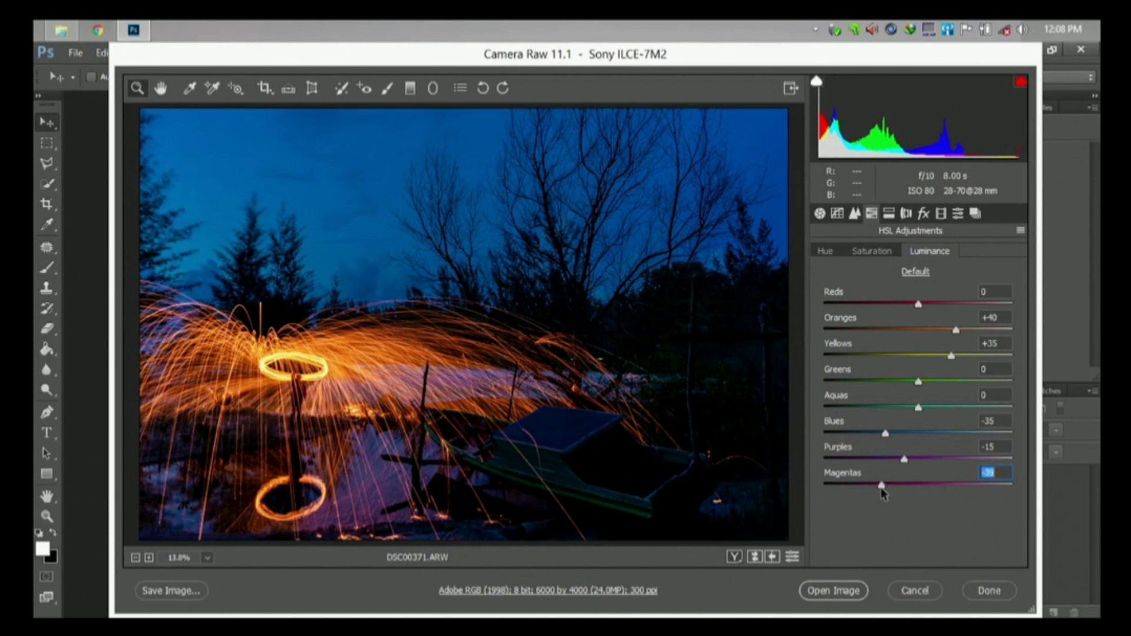
drag(882, 492, 896, 491)
Step: Raise the luminance of the greens to +30 and of the aquas to +40
drag(916, 380, 946, 384)
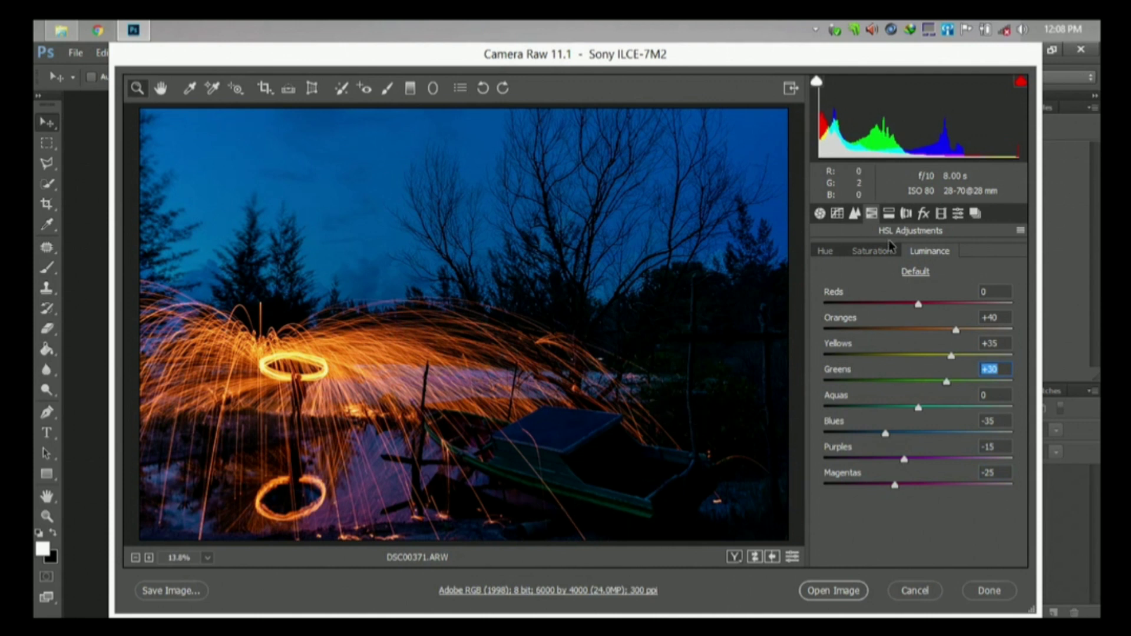
click(920, 409)
drag(935, 409, 958, 407)
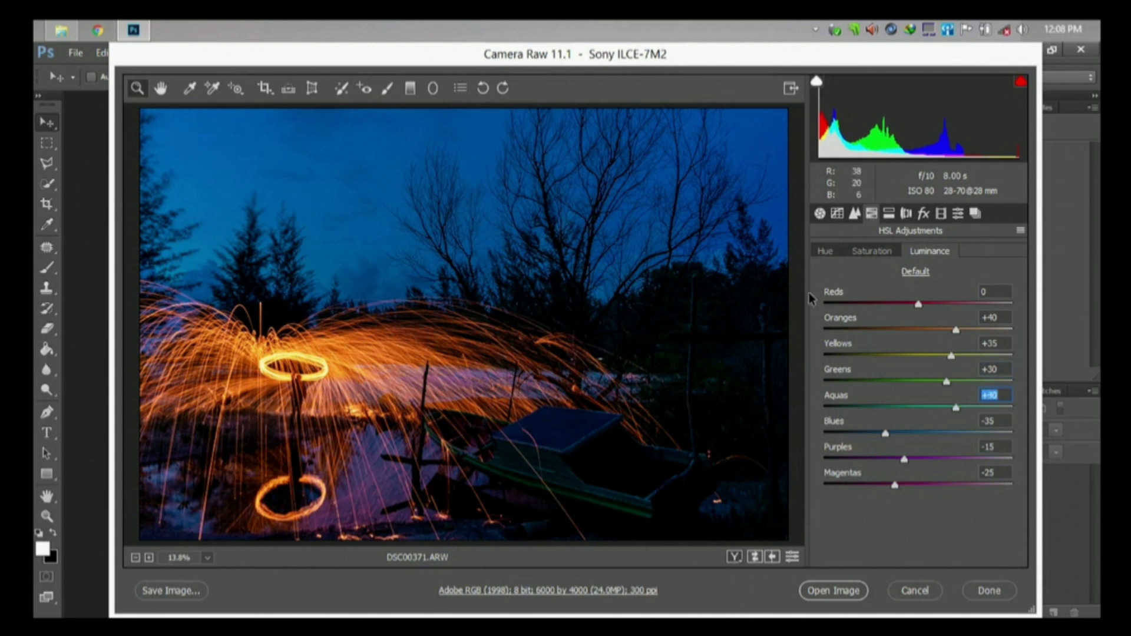
Step: Increase the saturation of the aquas in the HSL adjustments
click(879, 252)
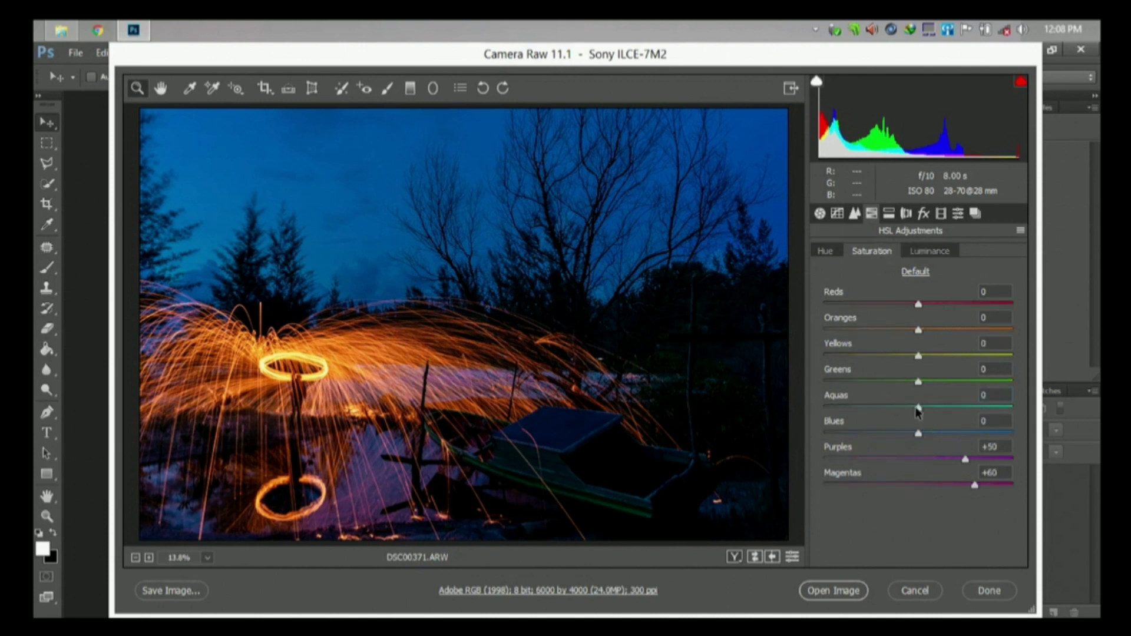
drag(919, 414, 957, 408)
Step: Set the shadows to +25 and the blacks to -40 in the Basic tone settings
click(820, 214)
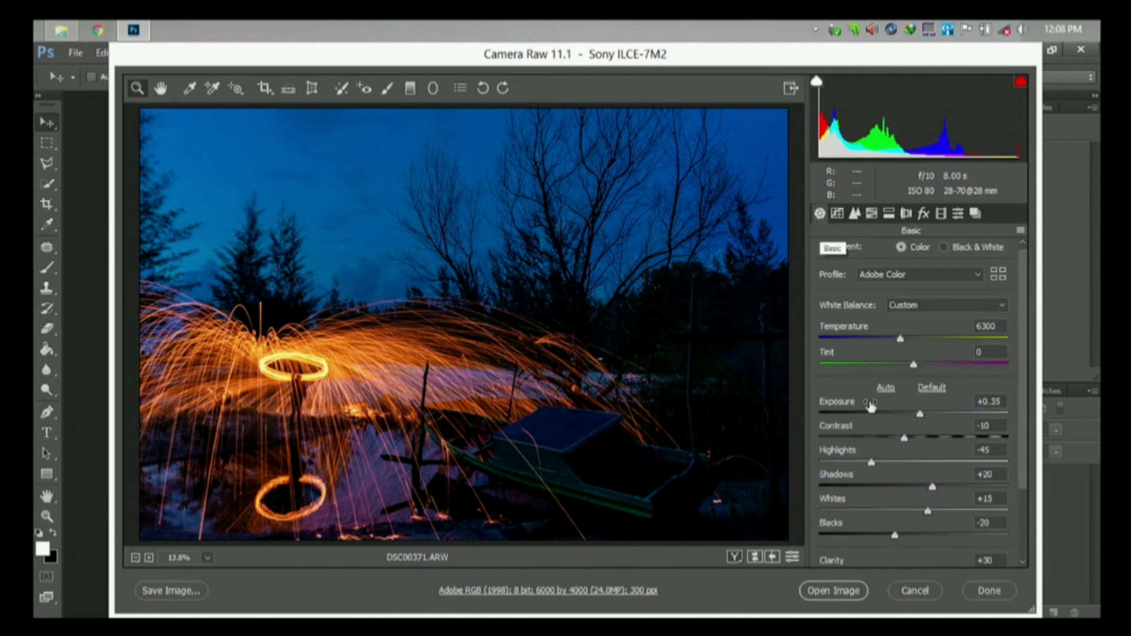
scroll(913, 468, down, 3)
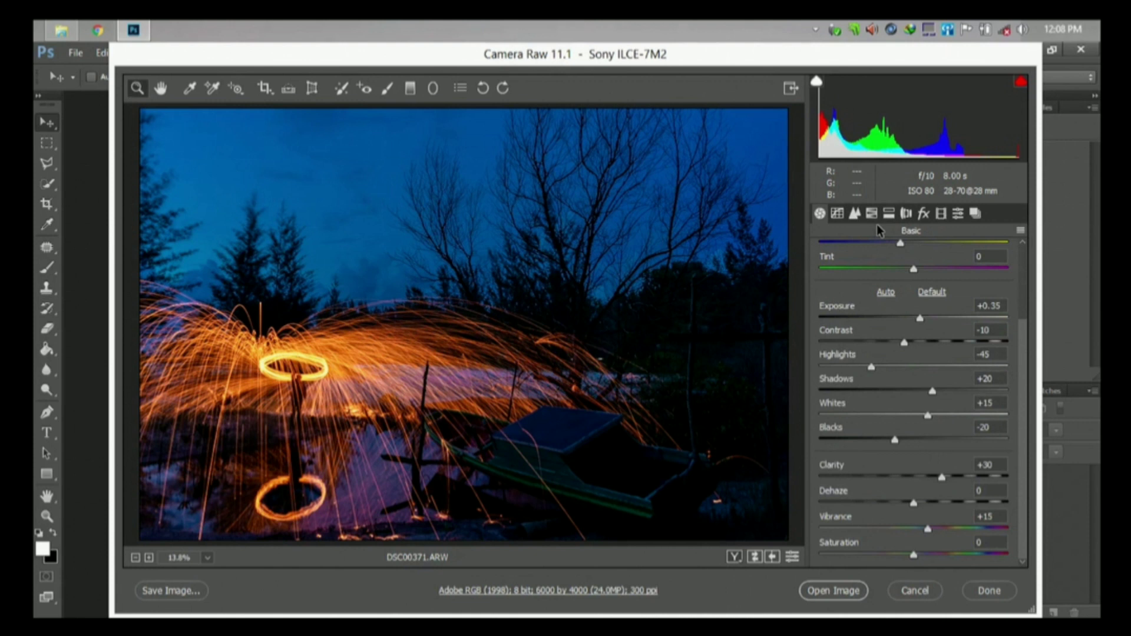
mouse_move(849, 152)
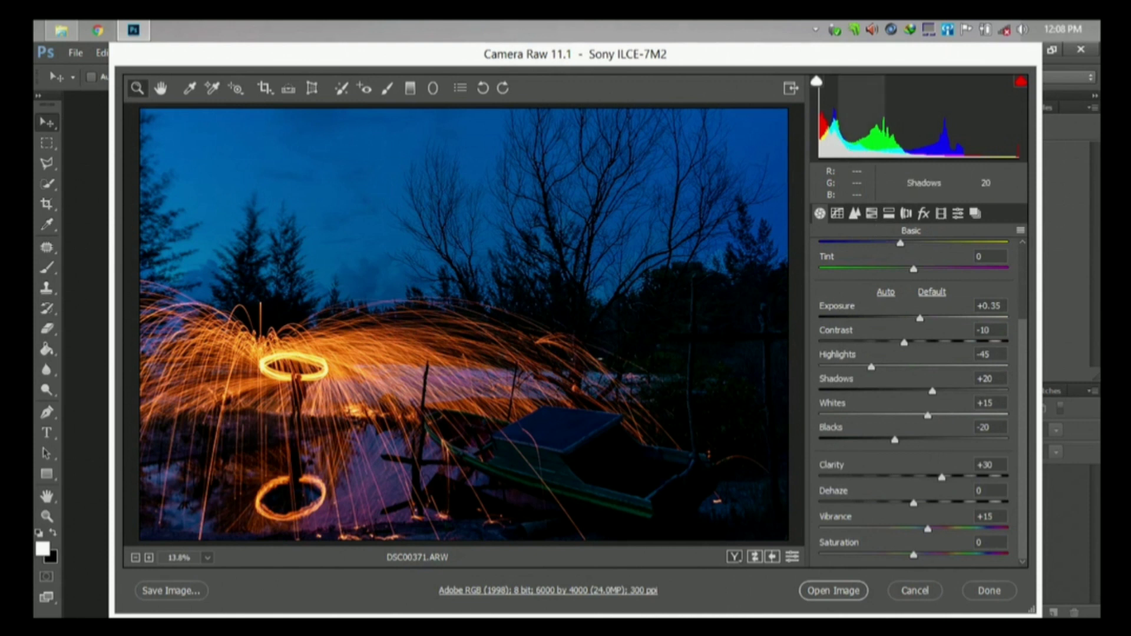
drag(849, 147, 853, 147)
drag(893, 443, 880, 441)
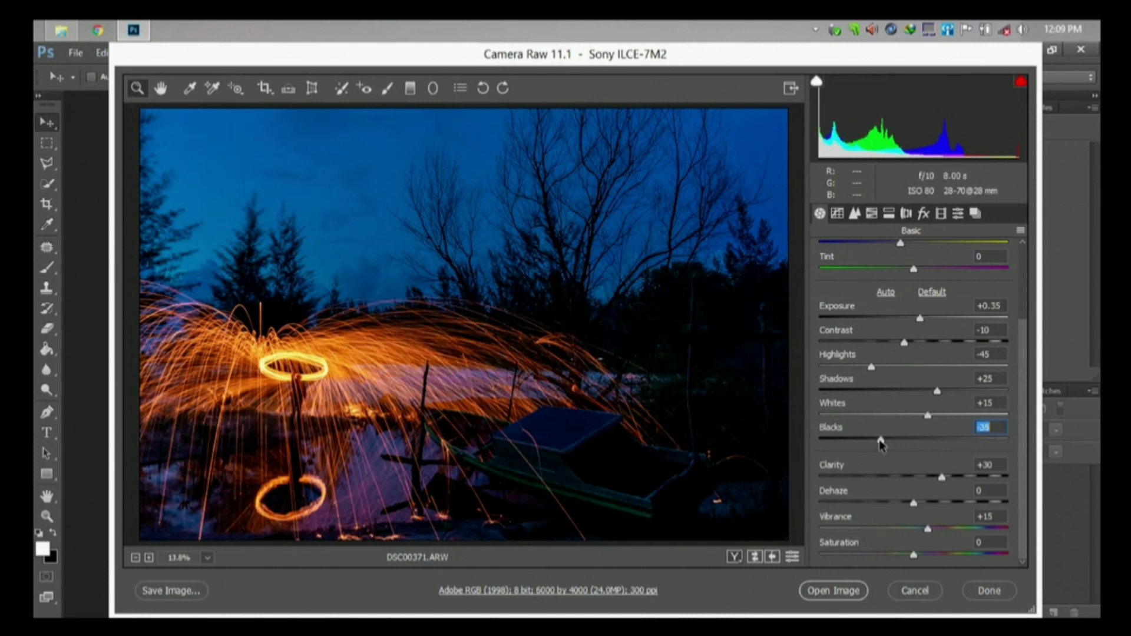
drag(881, 445, 876, 440)
Step: Lower the highlights to -70 and raise the exposure to +0.55
drag(872, 366, 849, 372)
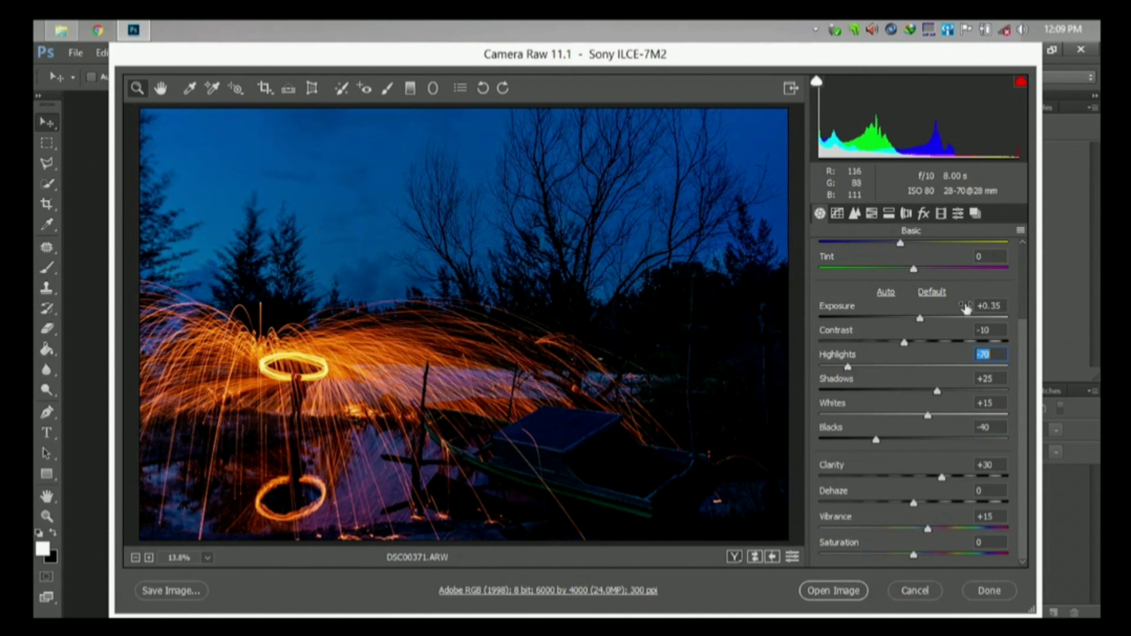
click(921, 319)
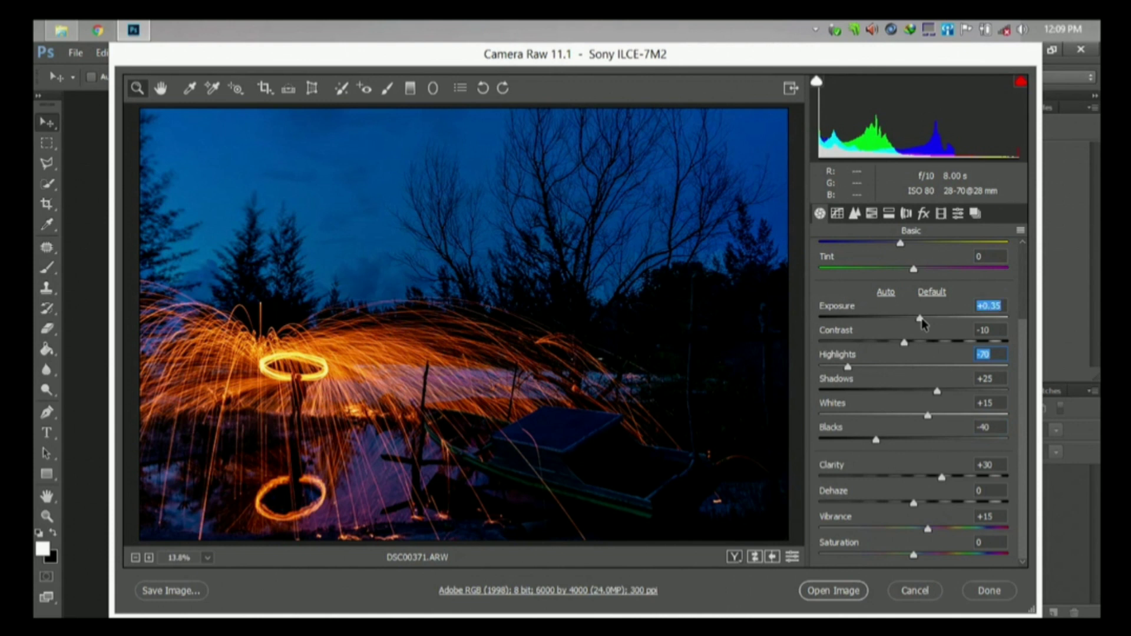
Step: Add an elliptical radial filter with exposure +0.60 over the boat and stretch it along the hull
click(432, 88)
mouse_move(574, 440)
mouse_down()
mouse_move(662, 475)
mouse_move(666, 498)
mouse_move(680, 483)
mouse_up()
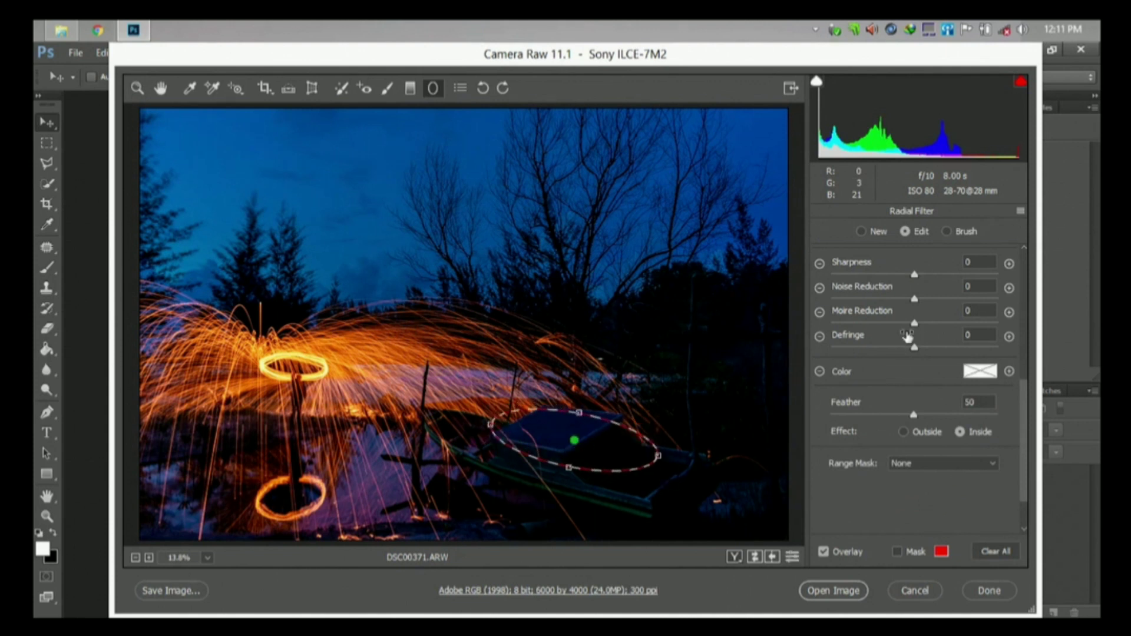
scroll(960, 432, up, 6)
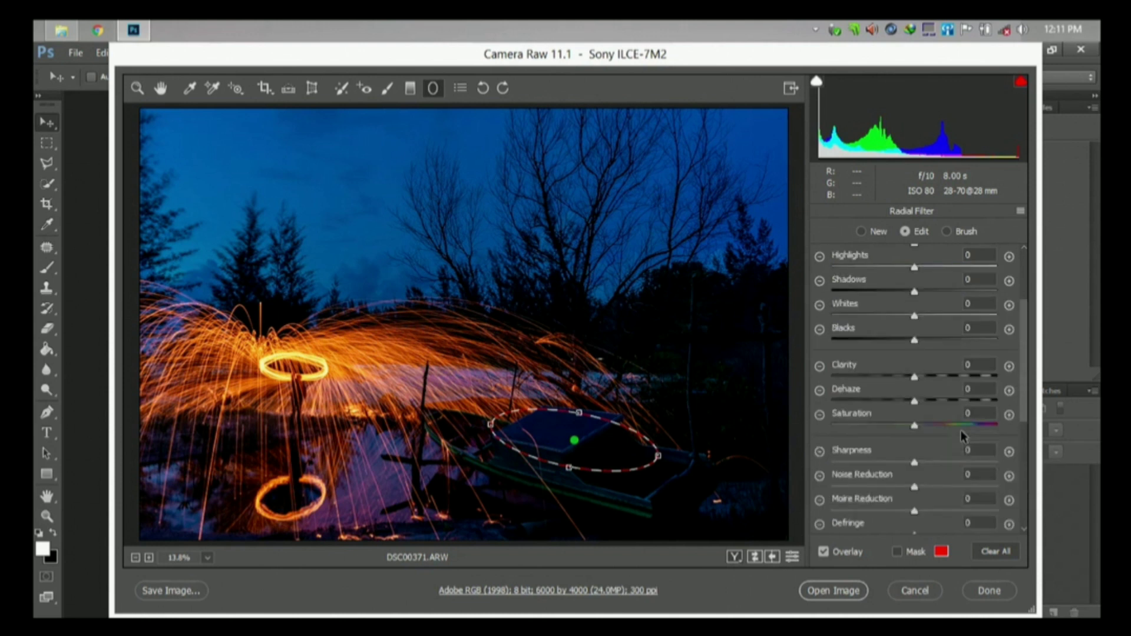
drag(915, 333, 930, 338)
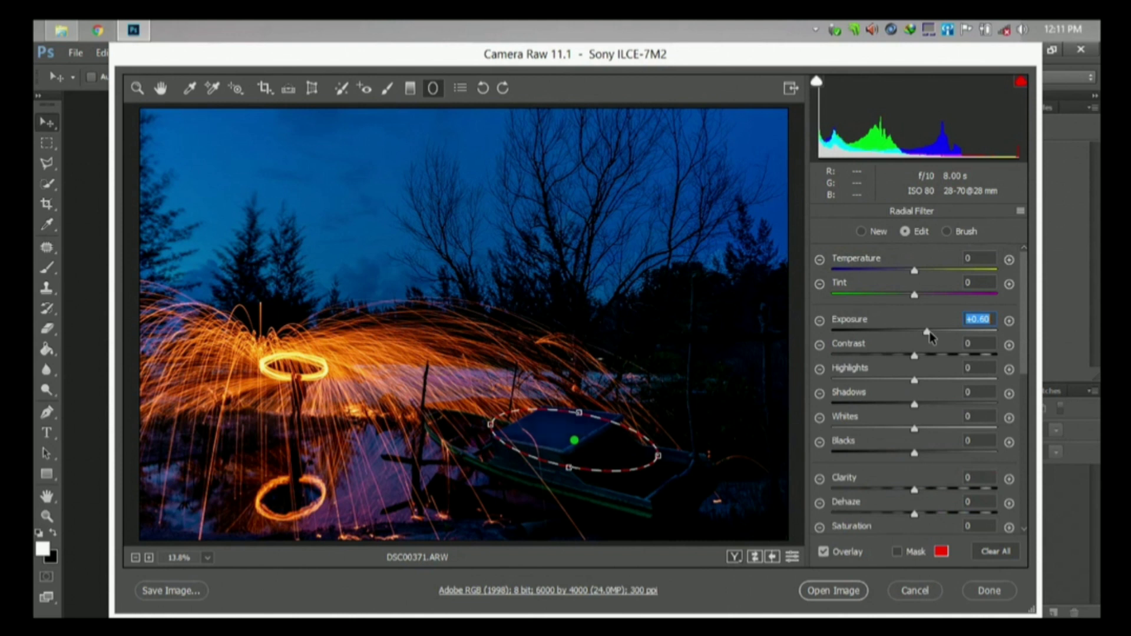
drag(658, 455, 688, 493)
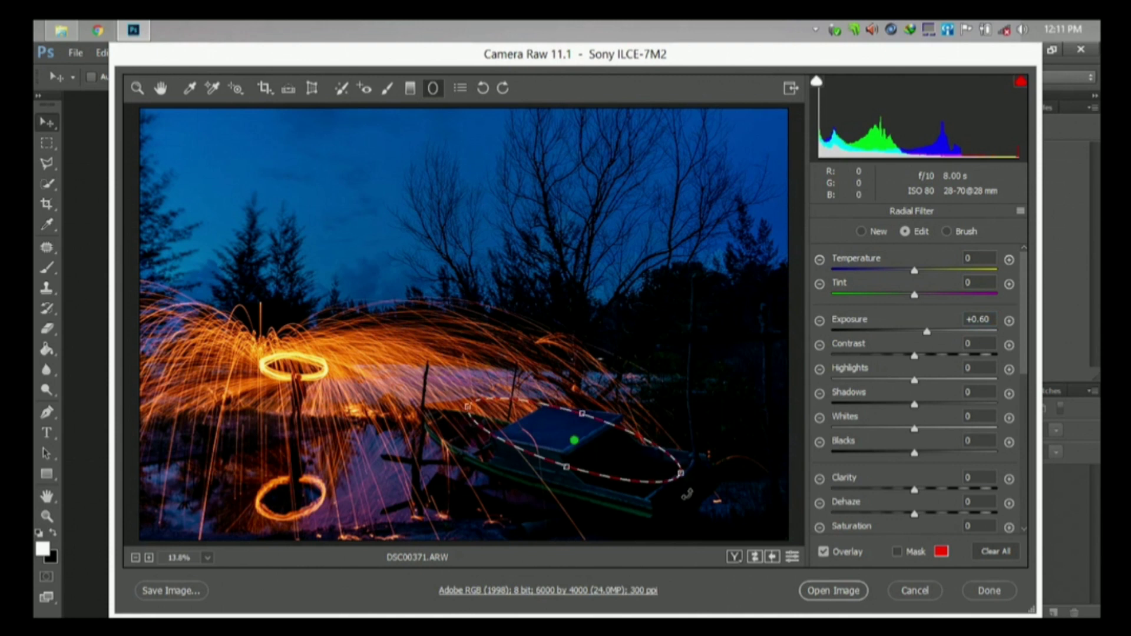
click(138, 88)
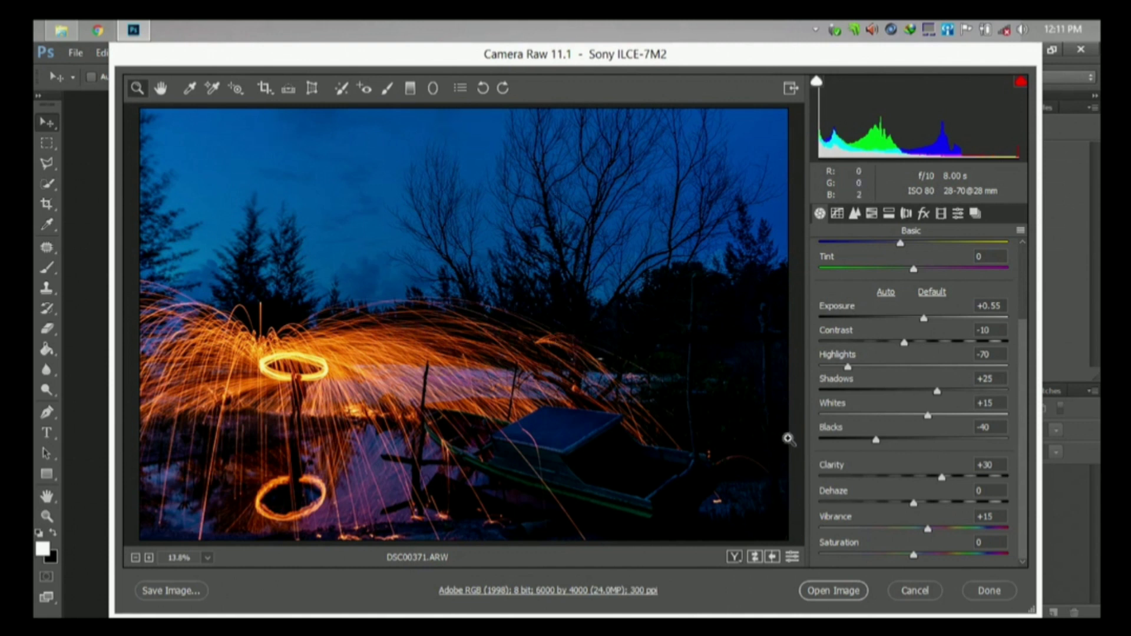
Step: Open the developed image in Photoshop and add a new empty layer above the background
click(829, 597)
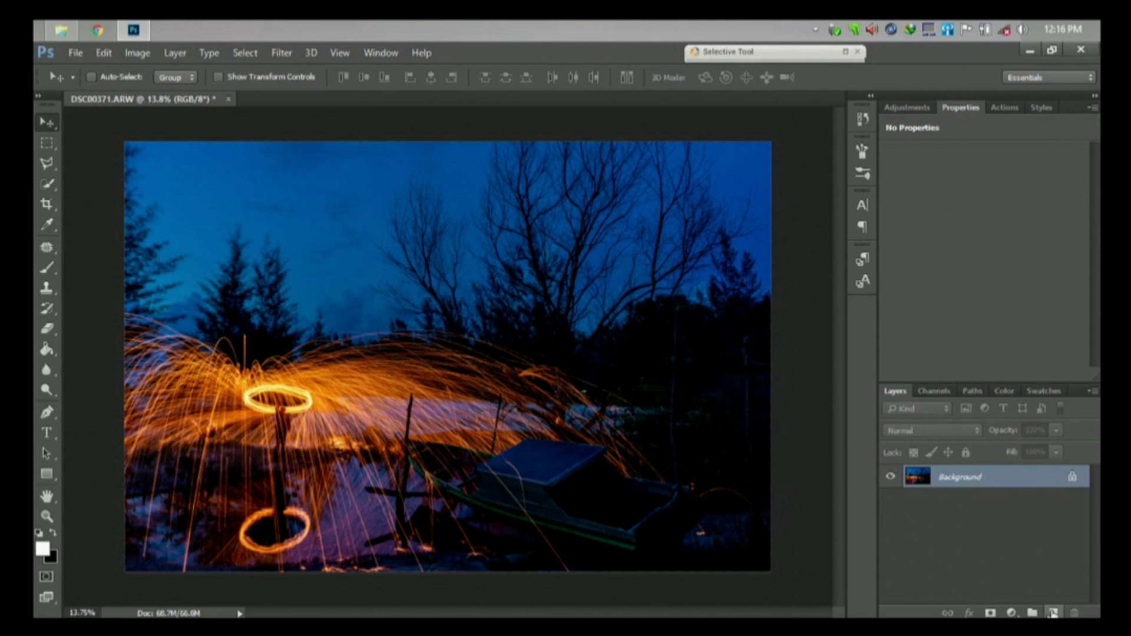
click(1053, 613)
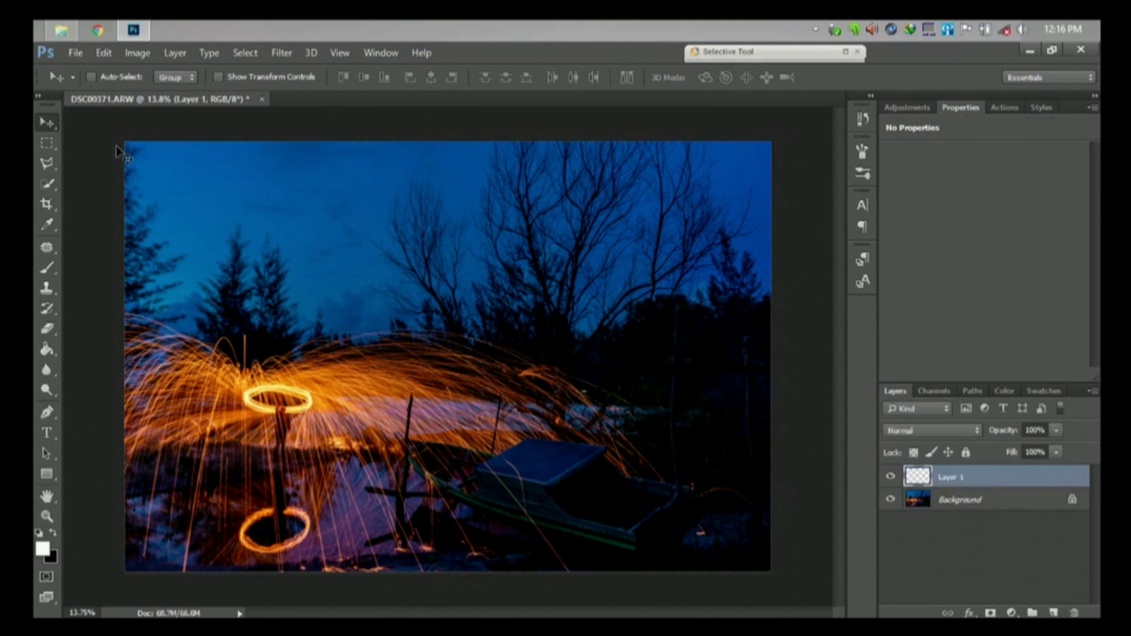
Step: Choose the 692 px circular logo brush and reduce its size to 421 px
click(51, 267)
click(112, 78)
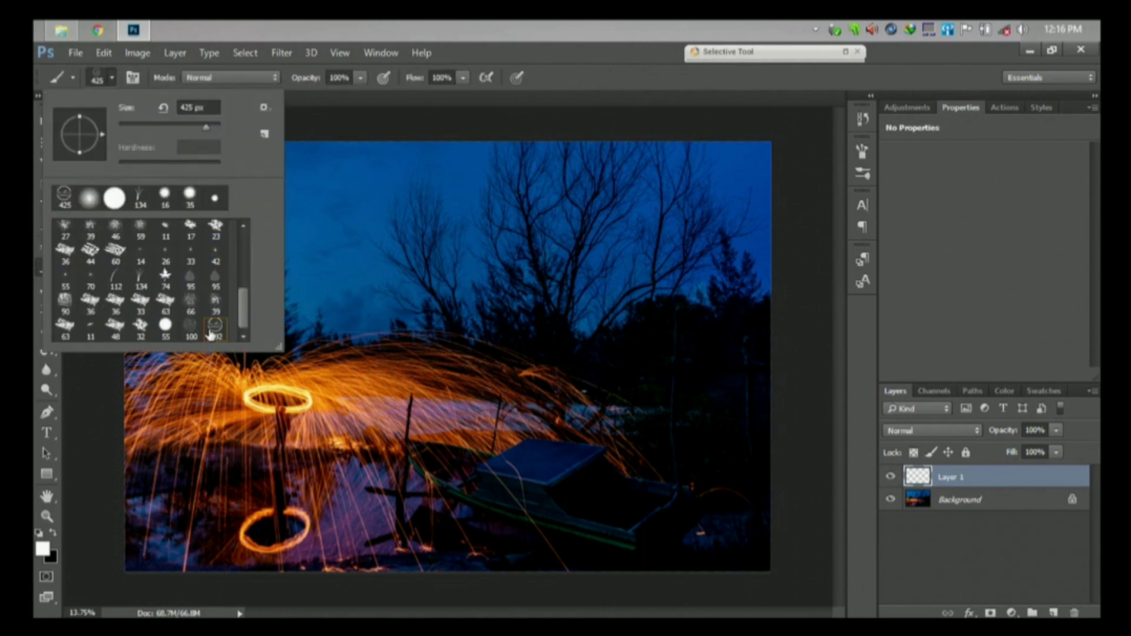
click(213, 329)
click(468, 54)
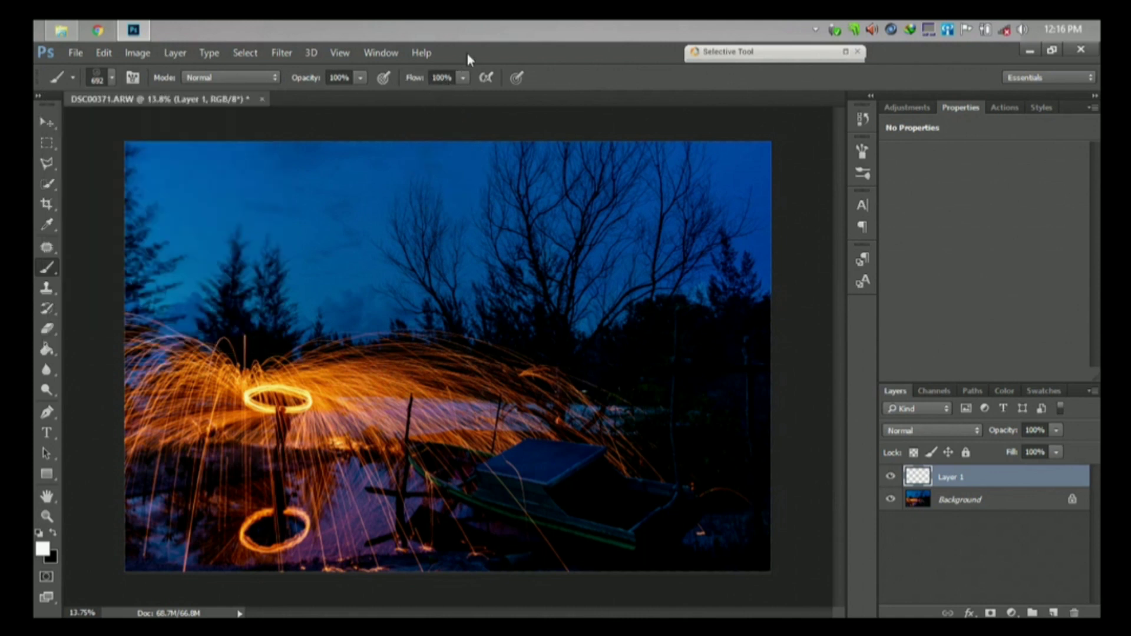
right_click(718, 507)
drag(889, 394, 882, 394)
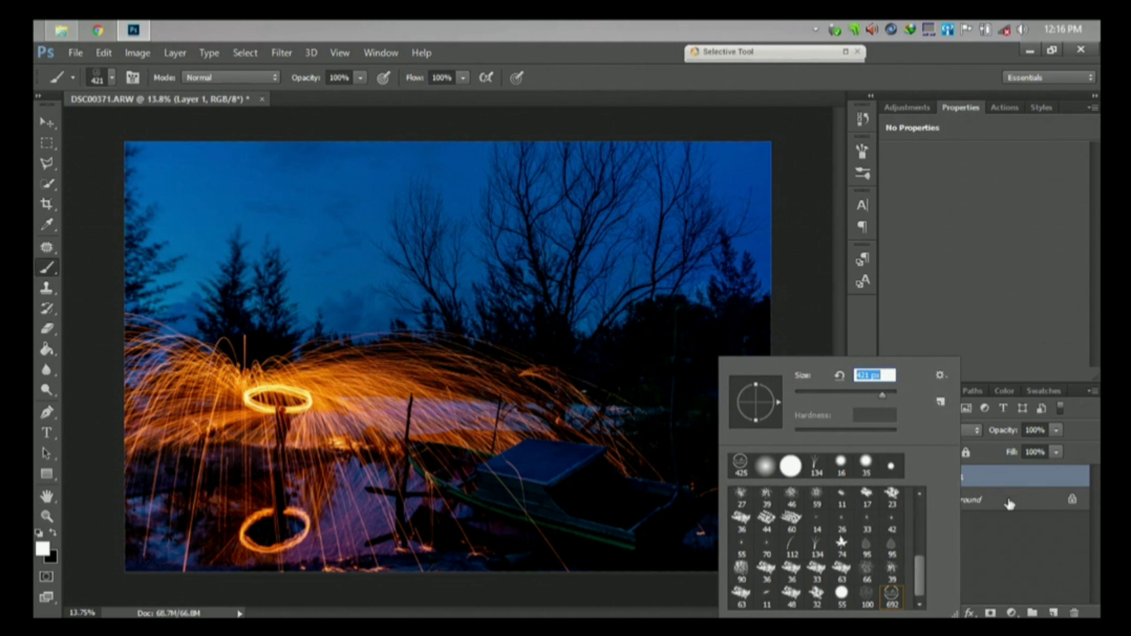
click(1009, 476)
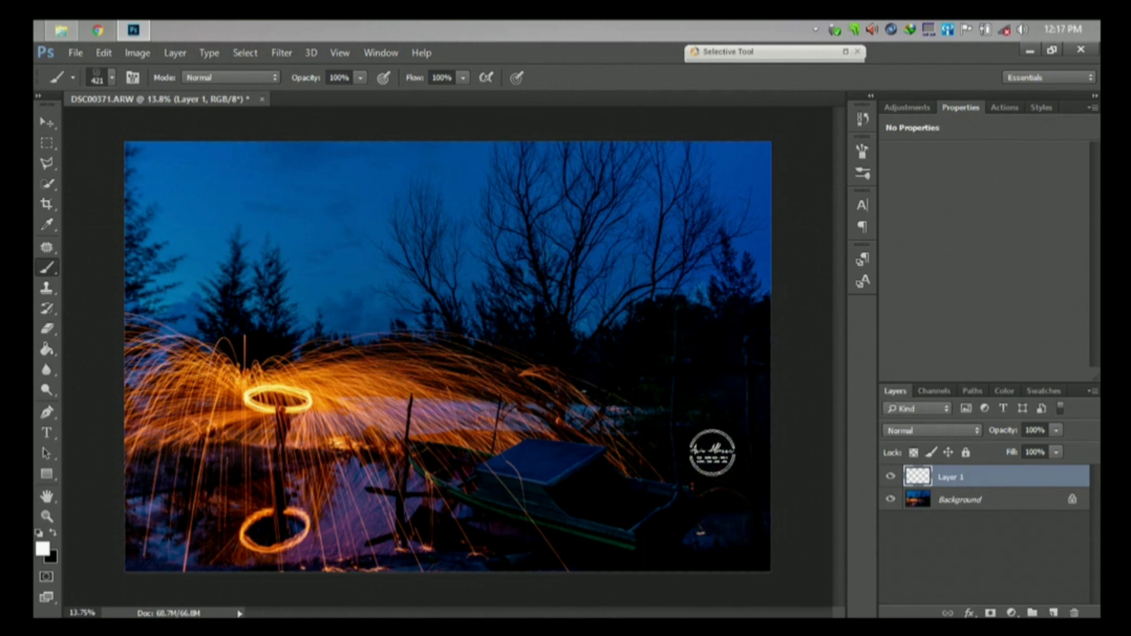
click(711, 451)
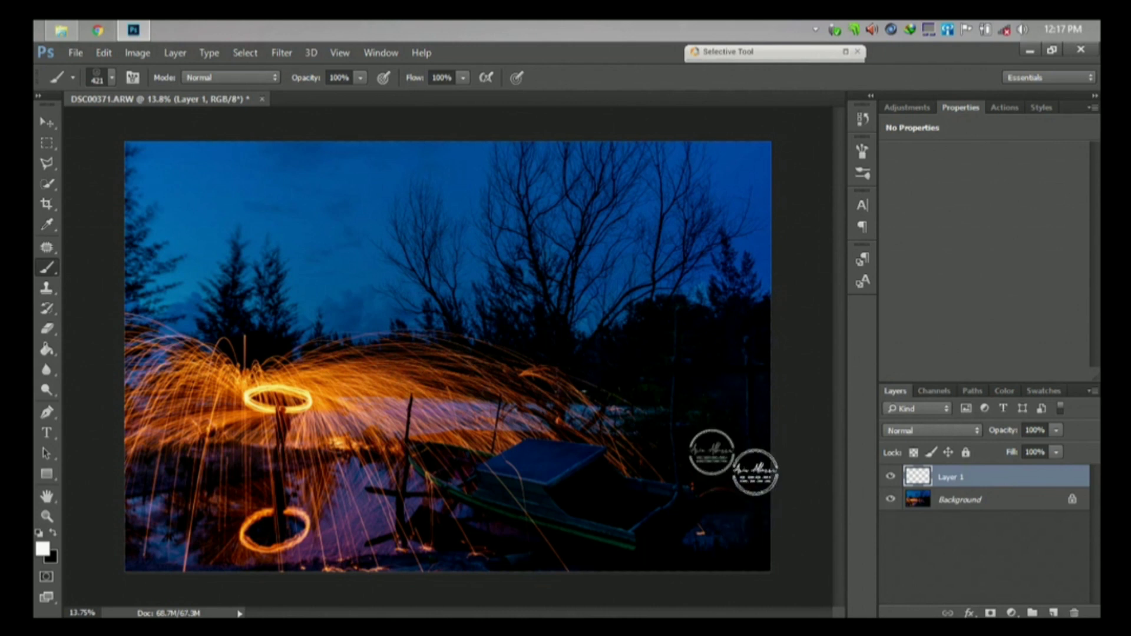
click(863, 118)
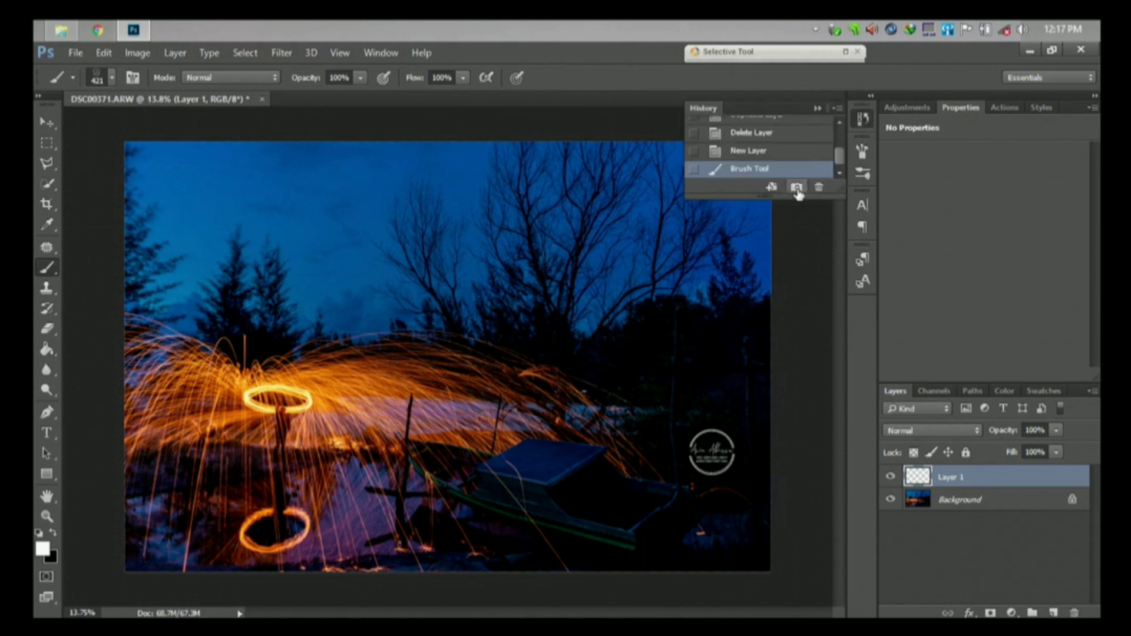
click(775, 152)
click(864, 118)
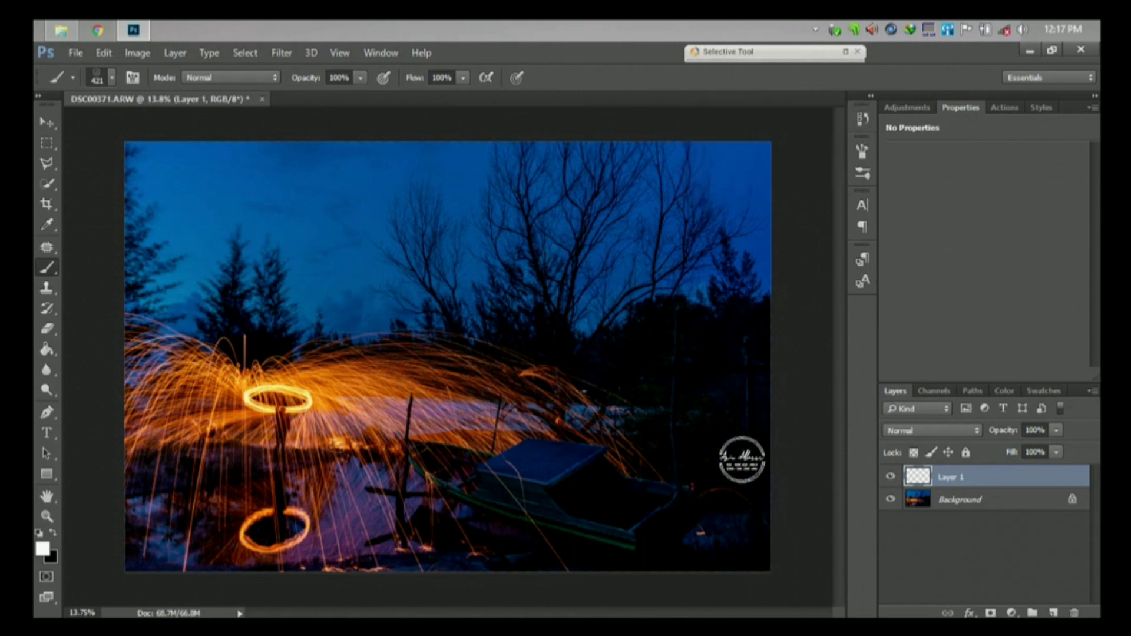
Step: Stamp the white circular logo once on the new layer, in the dark area above the boat's right end
click(711, 451)
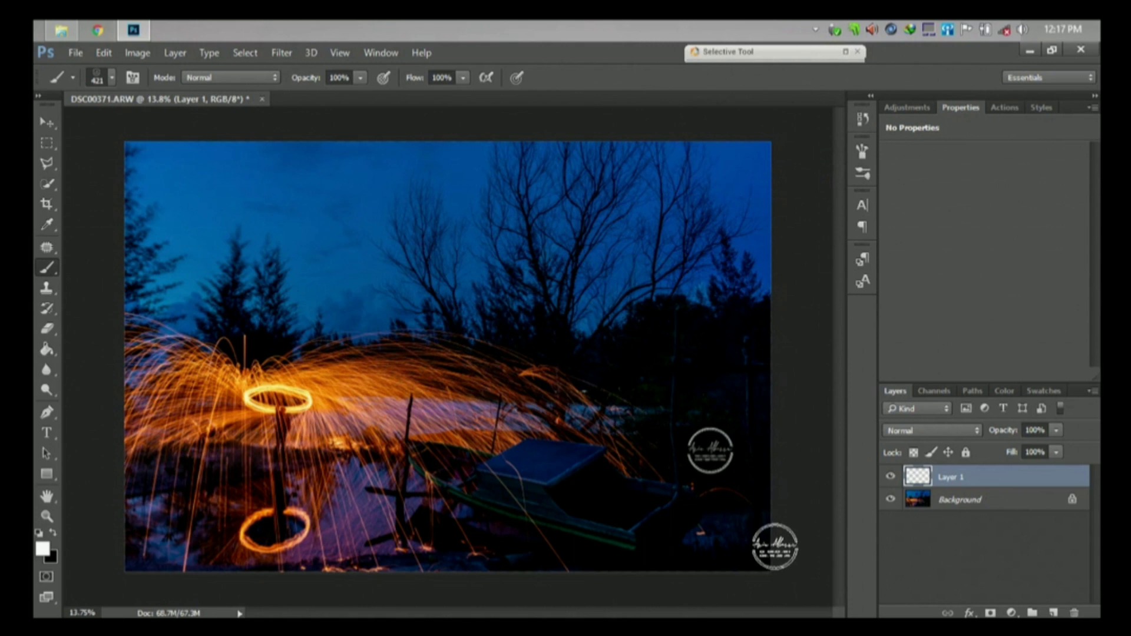
click(48, 122)
Step: Inspect the logo watermark up close and the finished photo as a whole
scroll(758, 492, up, 2)
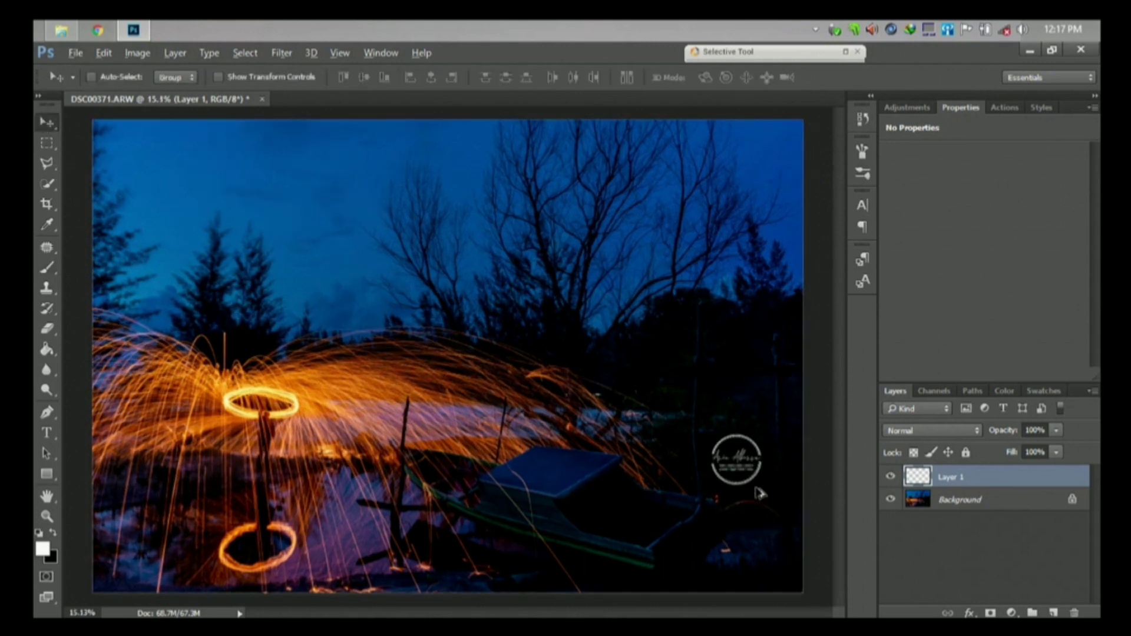
scroll(497, 478, down, 1)
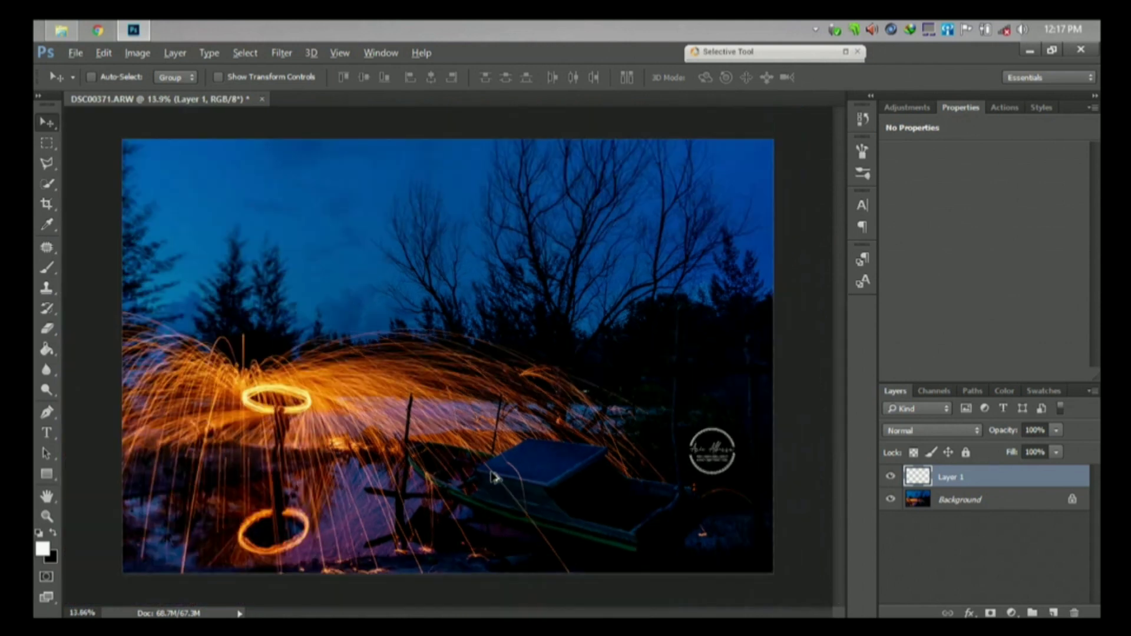
scroll(776, 466, up, 5)
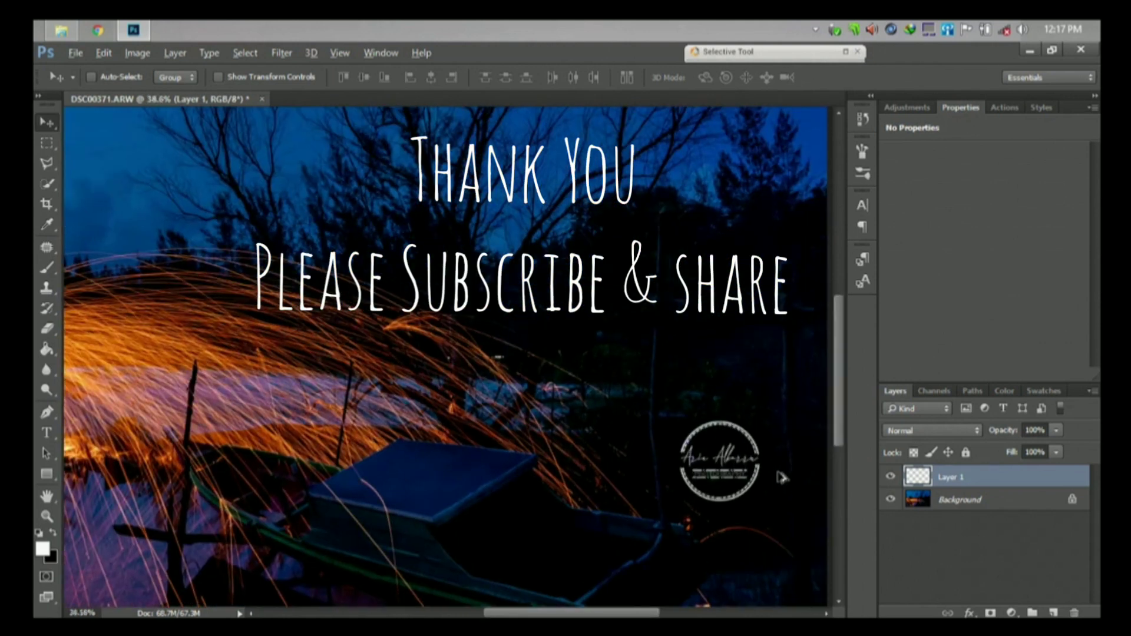
scroll(782, 477, down, 4)
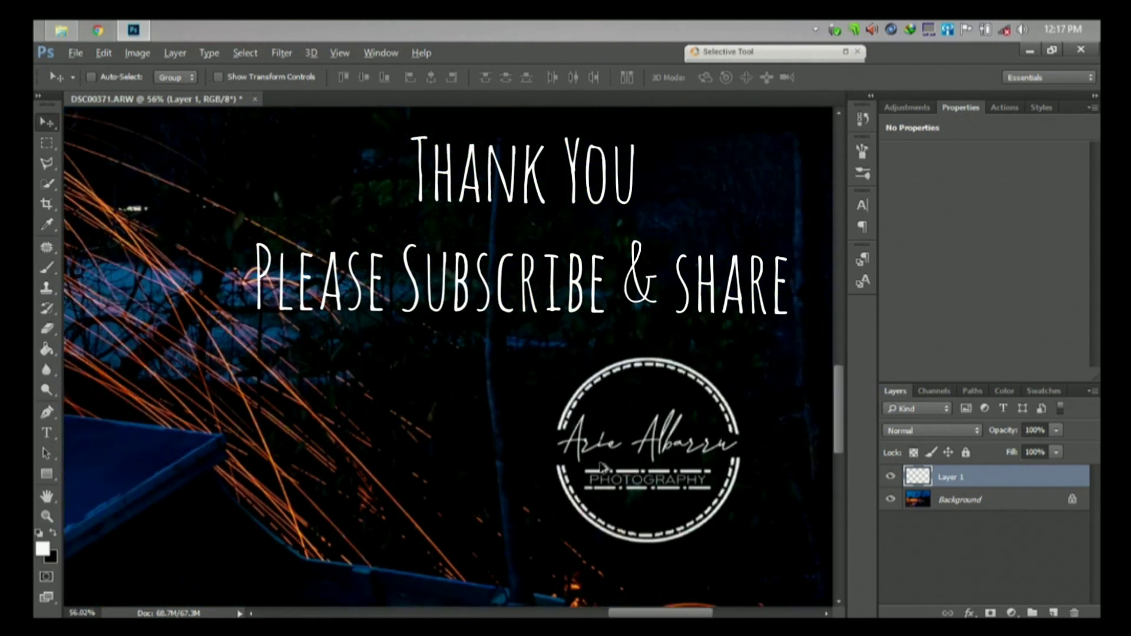
scroll(616, 482, down, 2)
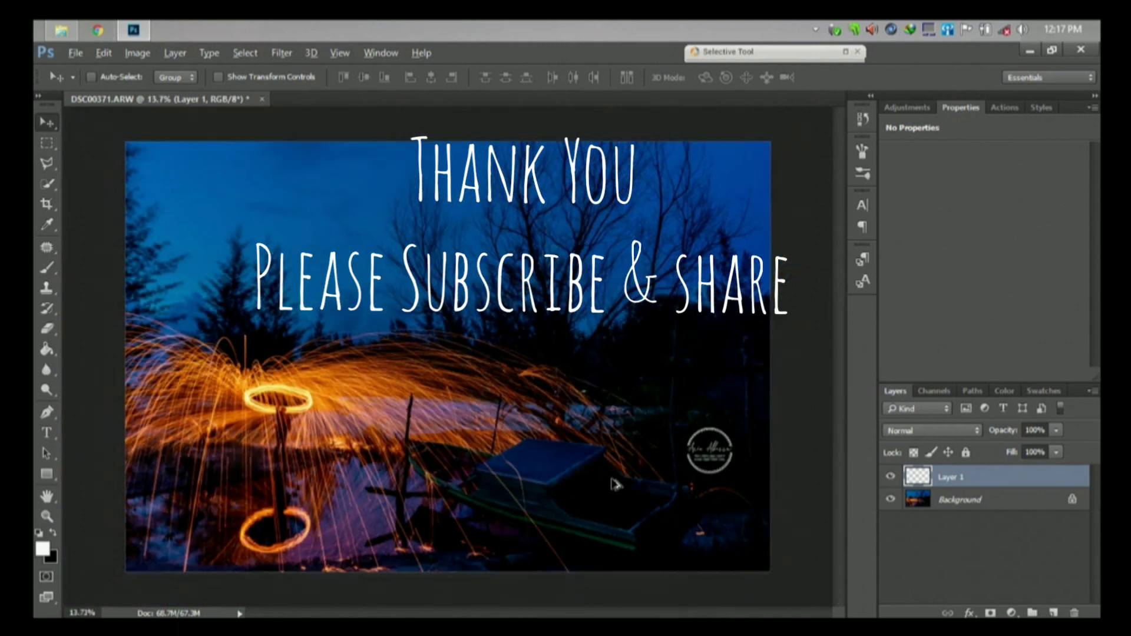
scroll(616, 483, down, 1)
scroll(616, 483, up, 1)
key(alt)
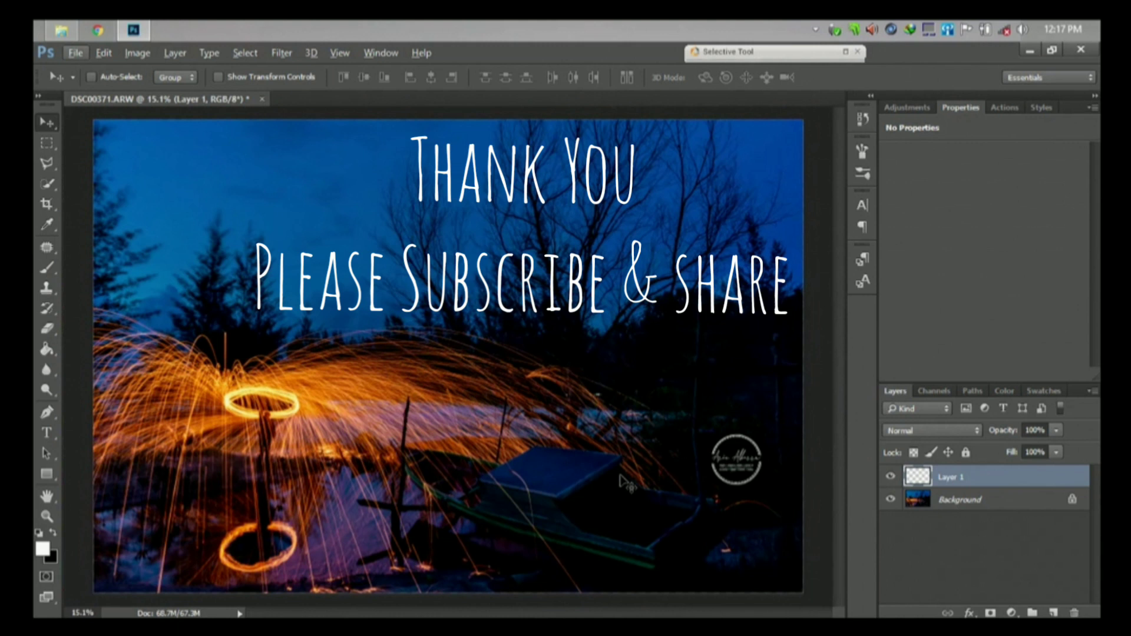